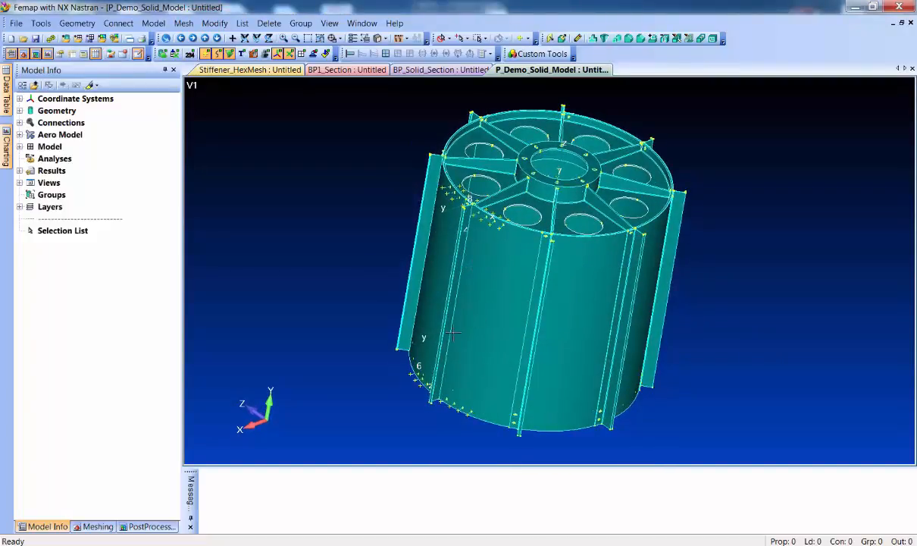
# Step: Switch from the full cylinder model to the BP_Solid_Section model
pyautogui.moveTo(387, 256); pyautogui.dragTo(405, 212, button='middle')
pyautogui.moveTo(423, 383); pyautogui.dragTo(532, 307, button='middle')
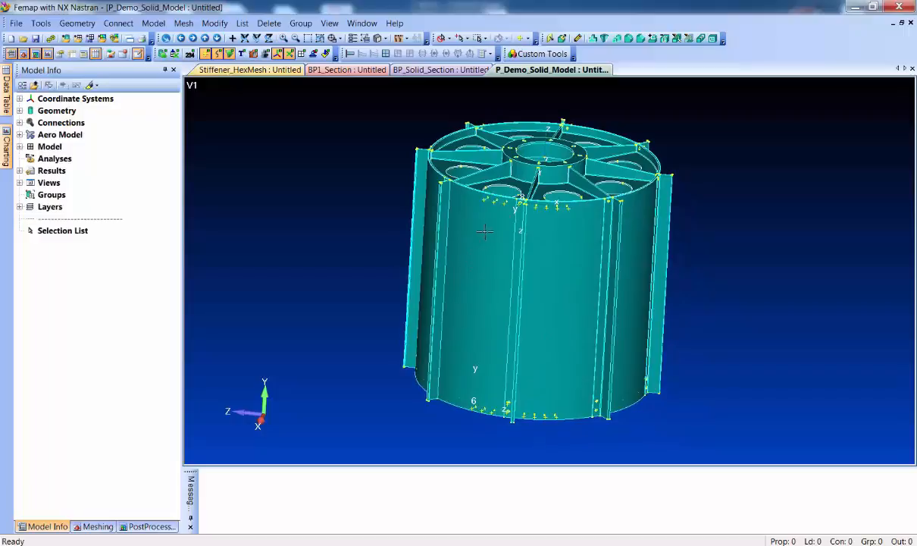
pyautogui.click(433, 70)
pyautogui.moveTo(604, 188); pyautogui.dragTo(582, 402, button='middle')
pyautogui.moveTo(582, 402); pyautogui.dragTo(572, 415, button='middle')
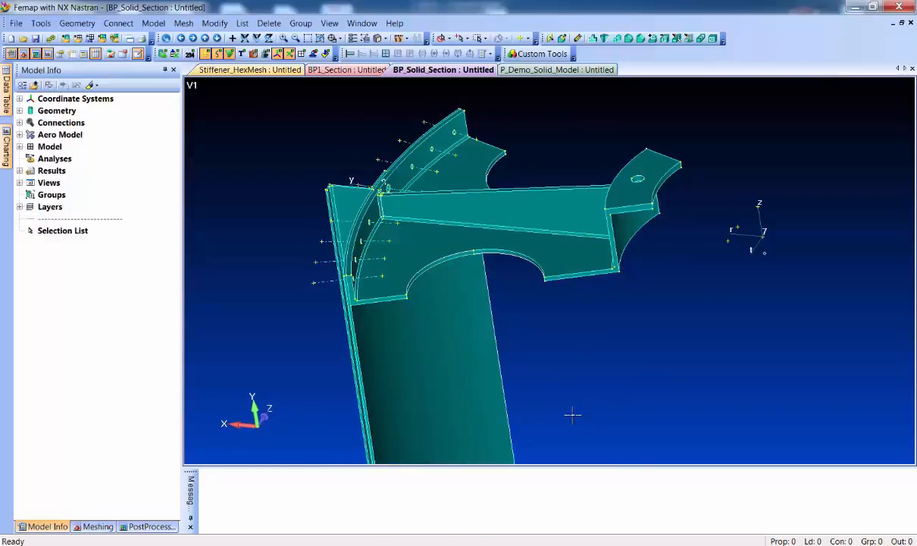
# Step: Start automatic midsurface generation and select all surfaces of the bracket solid, choosing them by solid
pyautogui.click(78, 23)
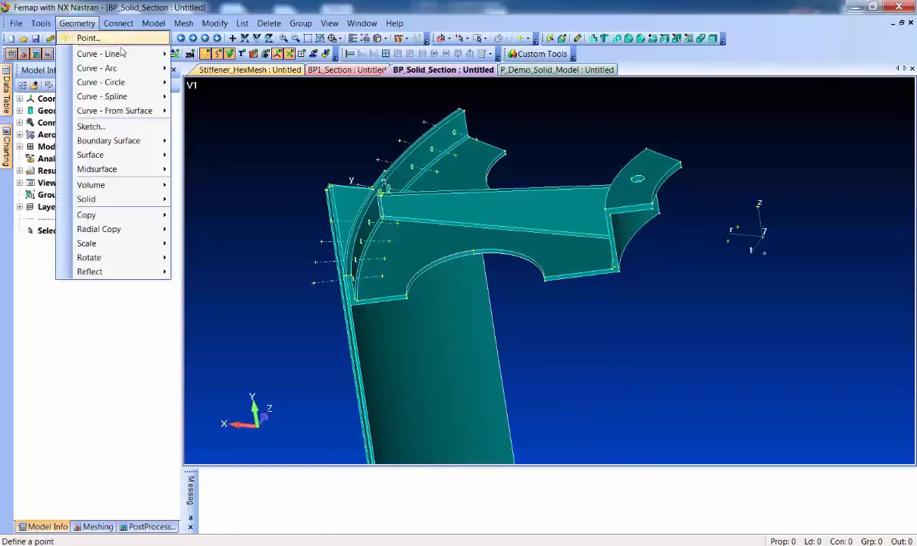
pyautogui.moveTo(133, 169)
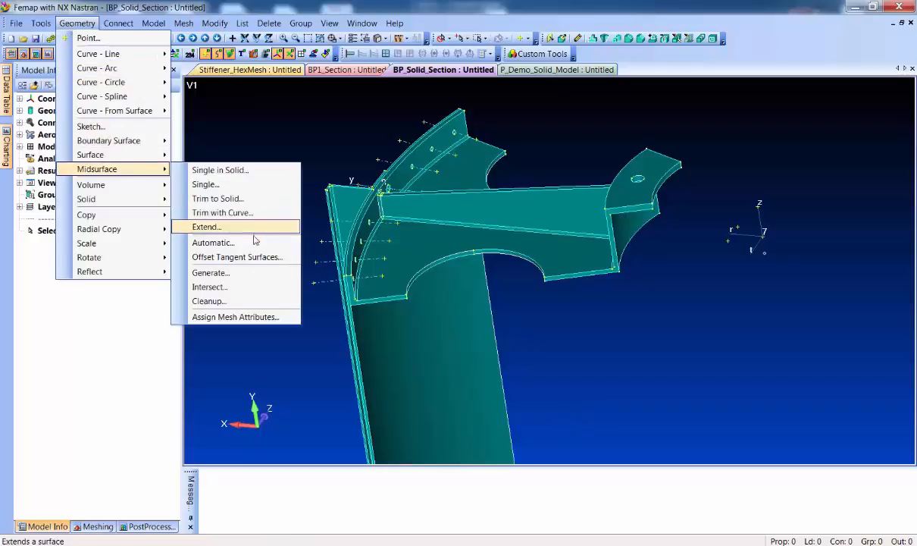
pyautogui.click(209, 244)
pyautogui.click(564, 530)
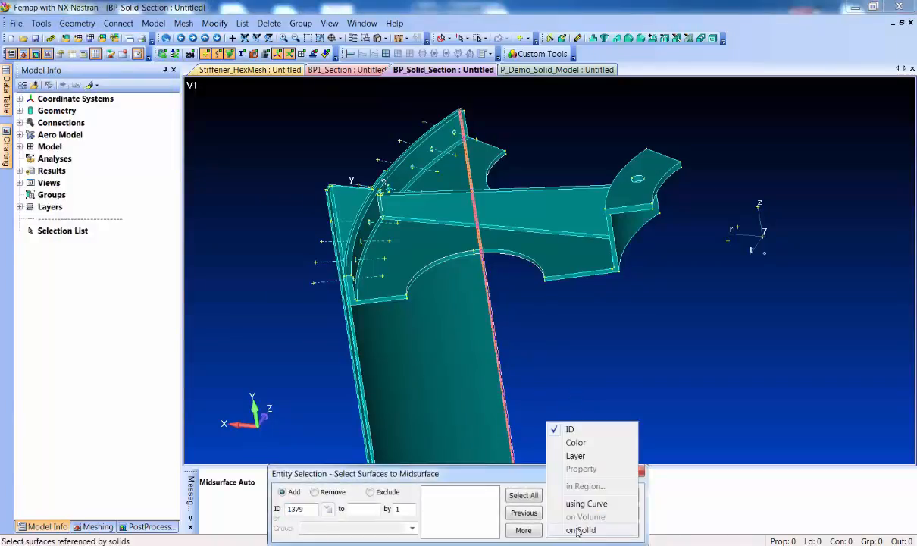
pyautogui.click(579, 528)
pyautogui.click(579, 282)
pyautogui.press('Return')
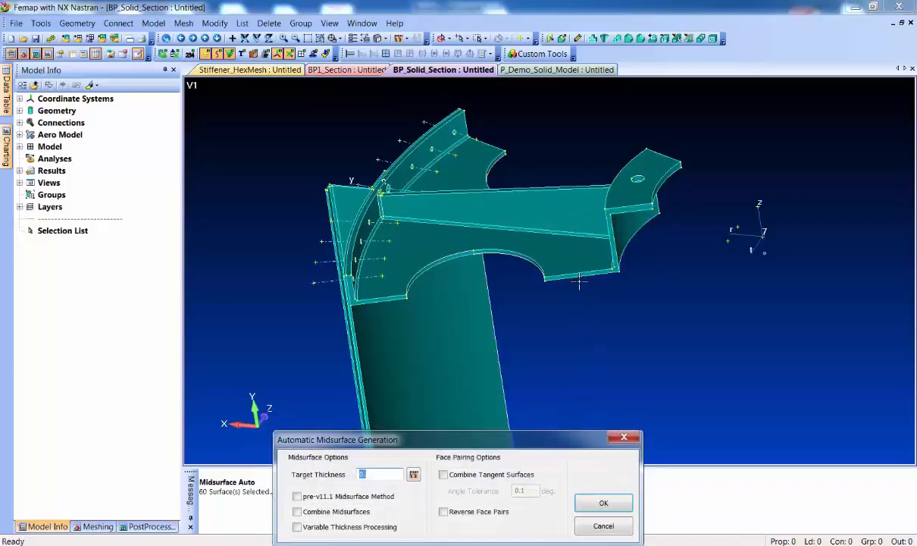
# Step: Generate the midsurfaces with Combine Midsurfaces enabled and the target thickness measured between two points at the plate's lower corner
pyautogui.click(413, 473)
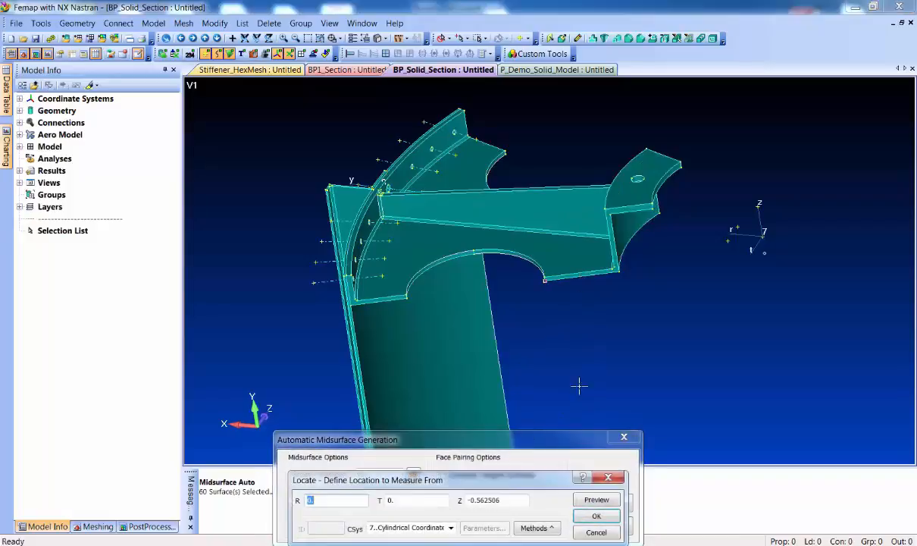
pyautogui.doubleClick(629, 294)
pyautogui.doubleClick(605, 271)
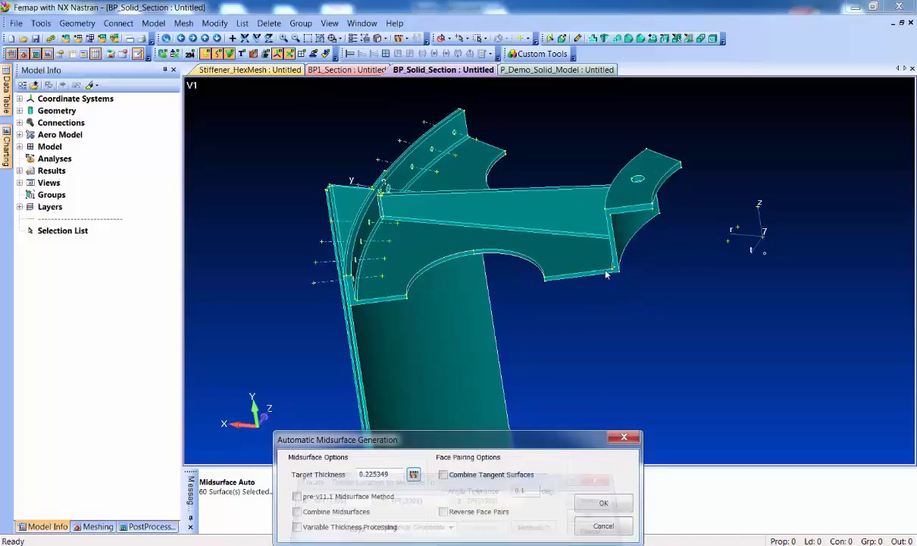
pyautogui.click(297, 512)
pyautogui.click(603, 502)
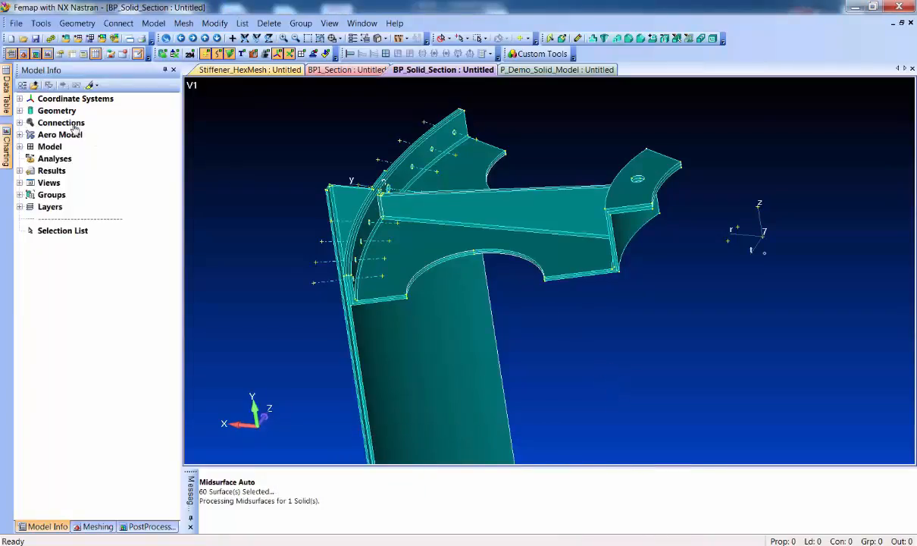
# Step: Show only the mid-surface of 116..Sliced Body, hiding the solid bodies
pyautogui.click(20, 111)
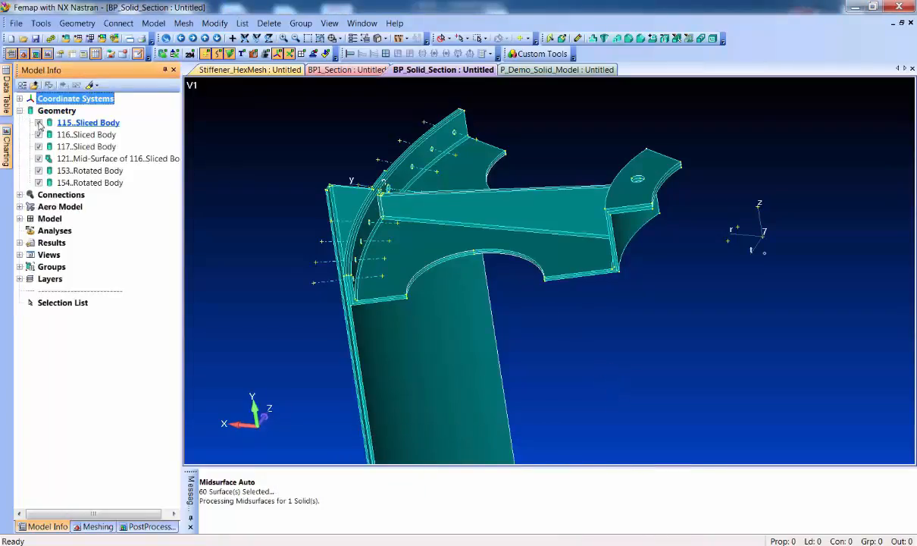
pyautogui.rightClick(41, 161)
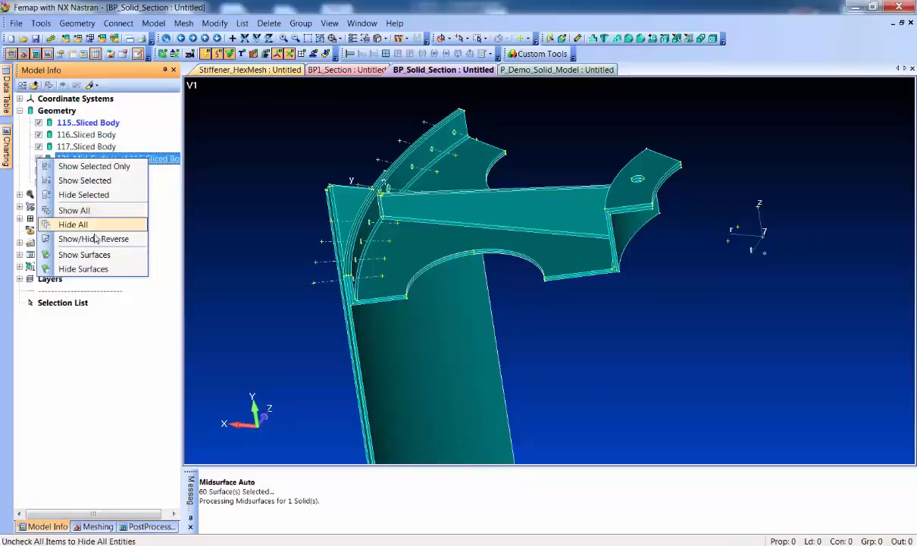
pyautogui.click(104, 168)
# Step: Add a pad with factor 1 and automatic alignment around the hole in the inner flange of the midsurface
pyautogui.moveTo(326, 234); pyautogui.dragTo(439, 237, button='middle')
pyautogui.keyDown('ctrl'); pyautogui.moveTo(644, 237); pyautogui.dragTo(513, 291, button='middle'); pyautogui.keyUp('ctrl')
pyautogui.scroll(5, 526, 286)
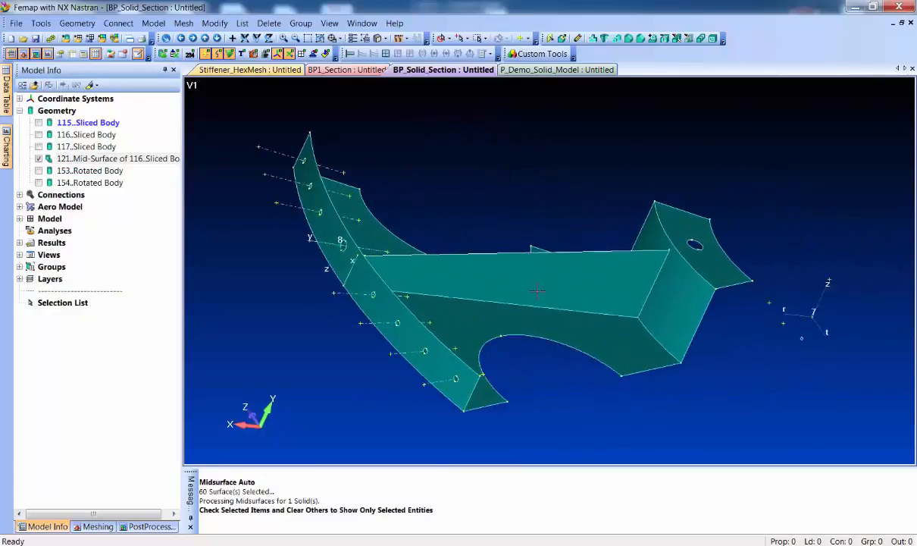
pyautogui.moveTo(446, 270); pyautogui.dragTo(542, 337, button='middle')
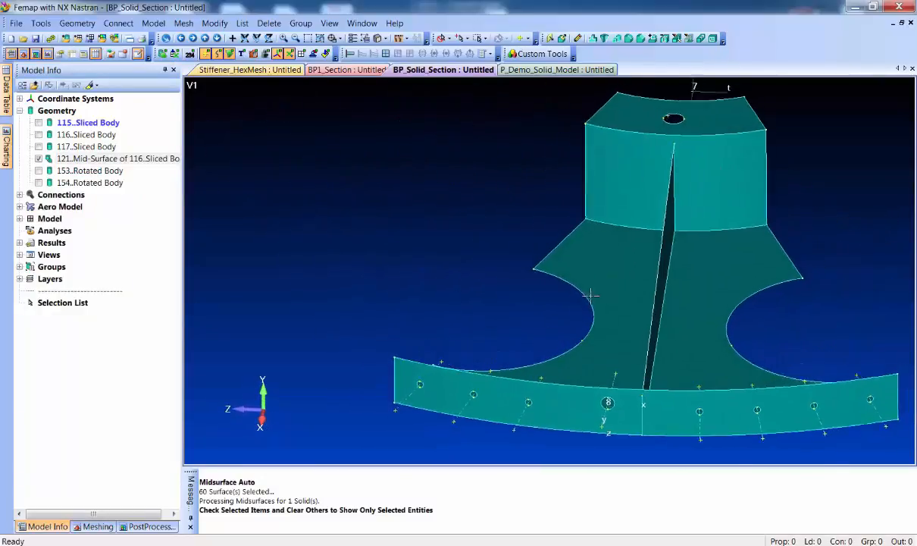
pyautogui.keyDown('ctrl'); pyautogui.moveTo(591, 295); pyautogui.dragTo(485, 385, button='middle'); pyautogui.keyUp('ctrl')
pyautogui.moveTo(514, 264); pyautogui.dragTo(531, 289, button='middle')
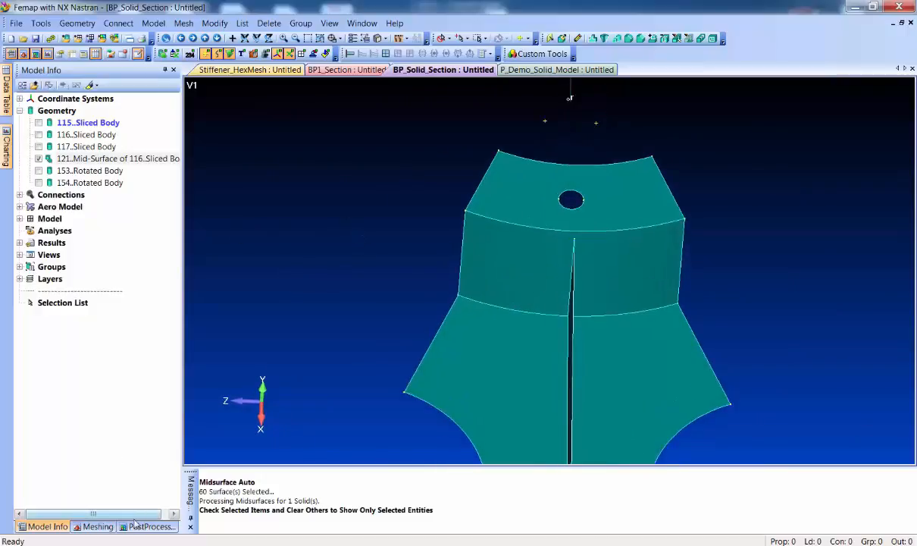
pyautogui.click(93, 525)
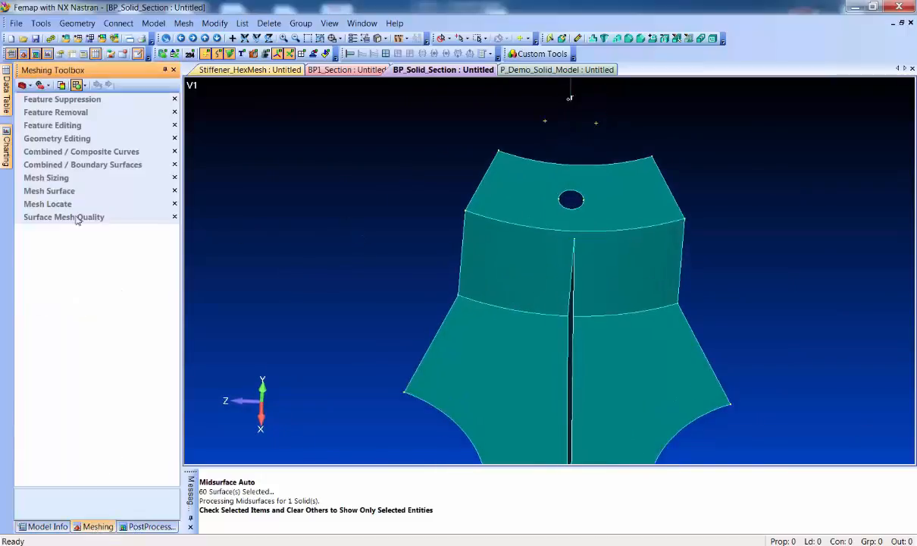
pyautogui.click(43, 138)
pyautogui.click(114, 205)
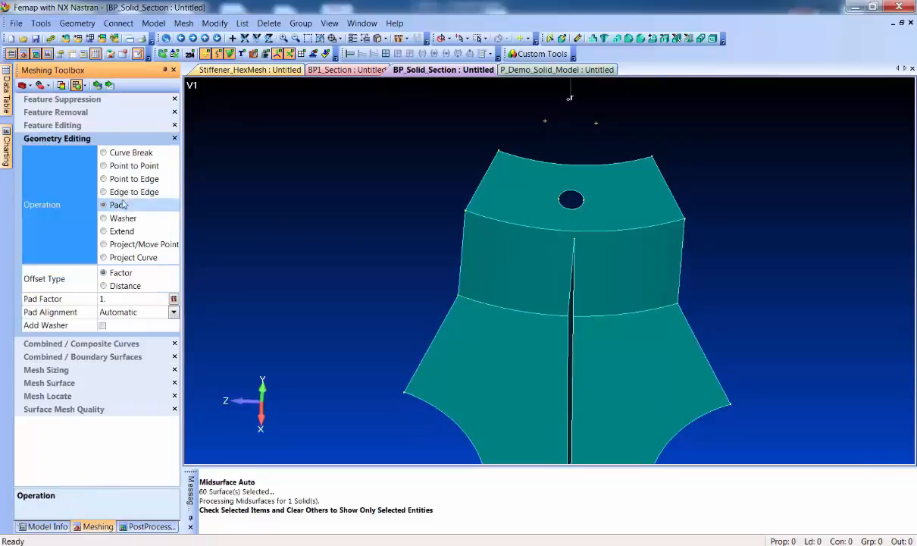
pyautogui.click(97, 84)
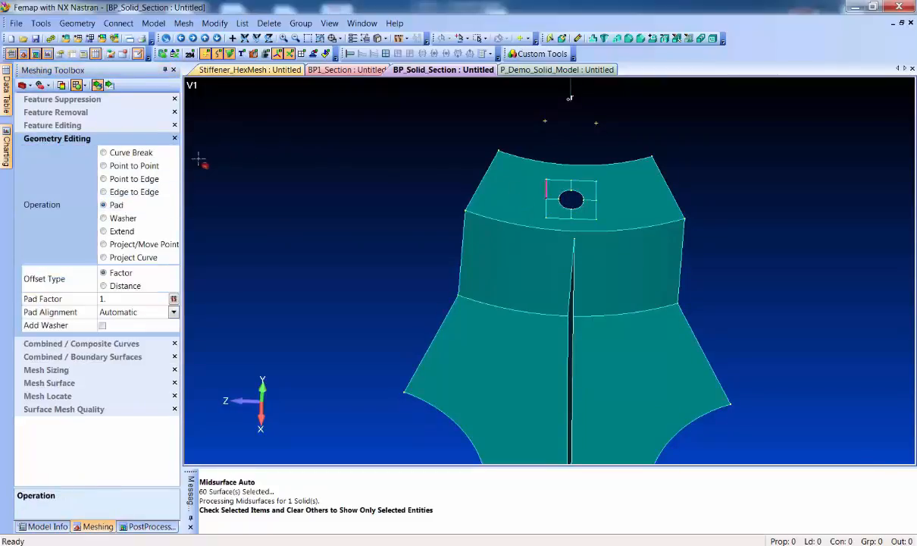
# Step: Split the flange with Point to Edge from the pad's two upper corners and upper midpoint to the flange's free curved edge
pyautogui.click(139, 179)
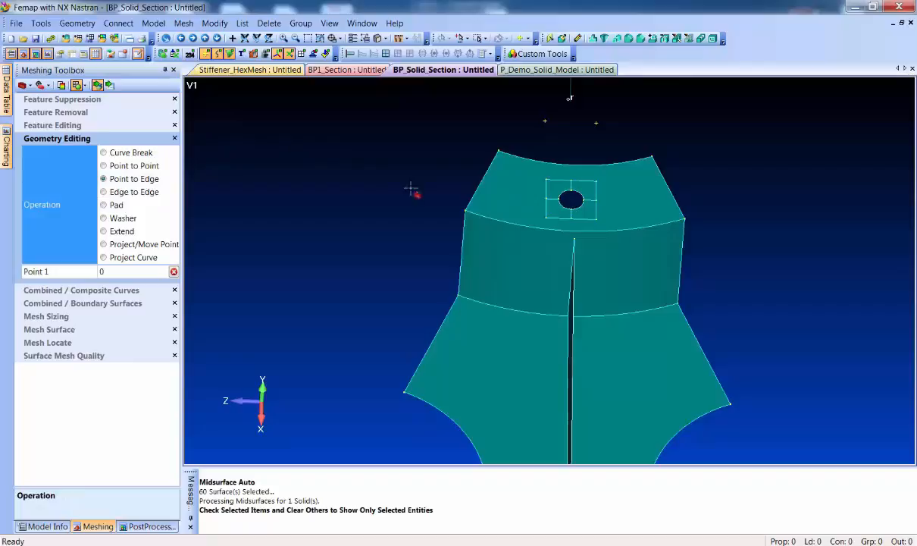
pyautogui.click(530, 175)
pyautogui.click(539, 169)
pyautogui.click(580, 175)
pyautogui.click(587, 173)
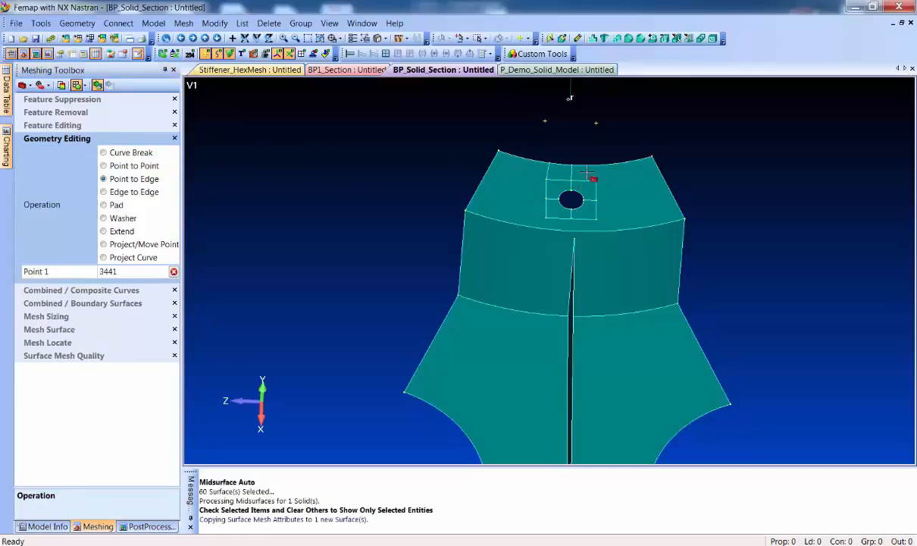
pyautogui.click(597, 180)
pyautogui.click(601, 166)
# Step: Split the flange with Point to Edge from the pad's two lower corners to the bend edge
pyautogui.click(599, 220)
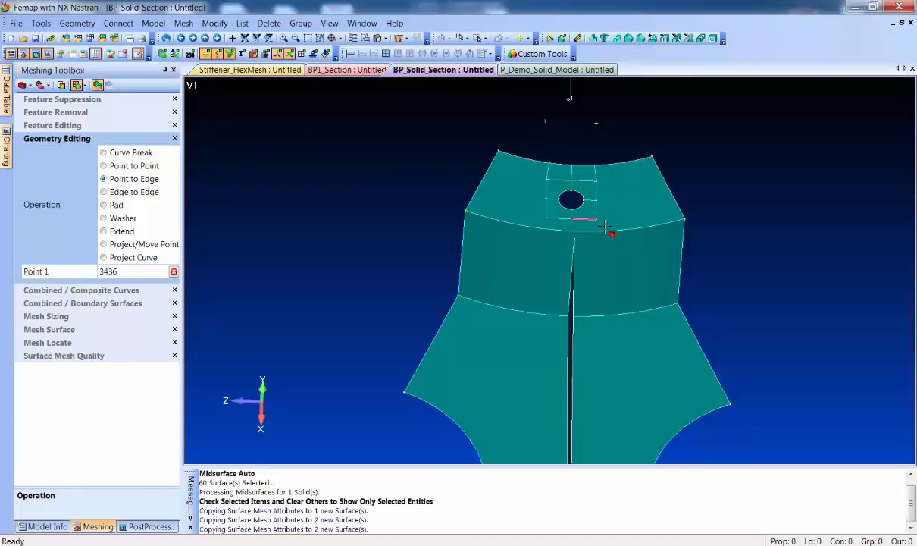
pyautogui.click(605, 227)
pyautogui.click(536, 230)
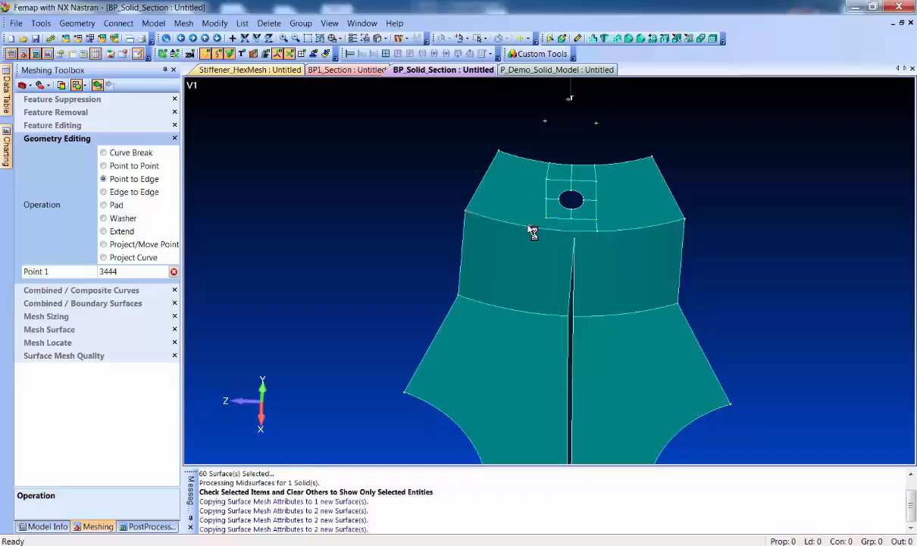
# Step: Split the curved wall from the rib's tip to the bend edge, and connect that edge point to the pad's lower midpoint
pyautogui.scroll(2, 487, 289)
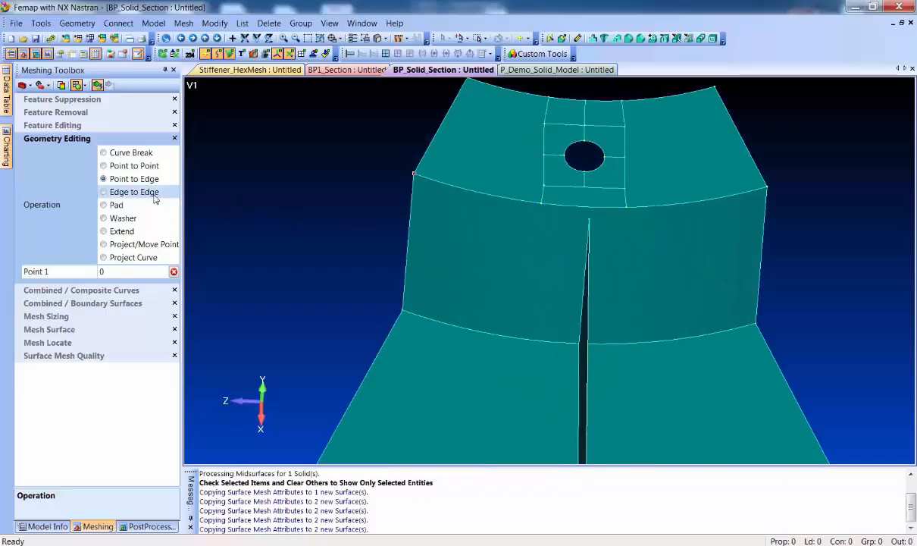
pyautogui.click(582, 221)
pyautogui.click(560, 204)
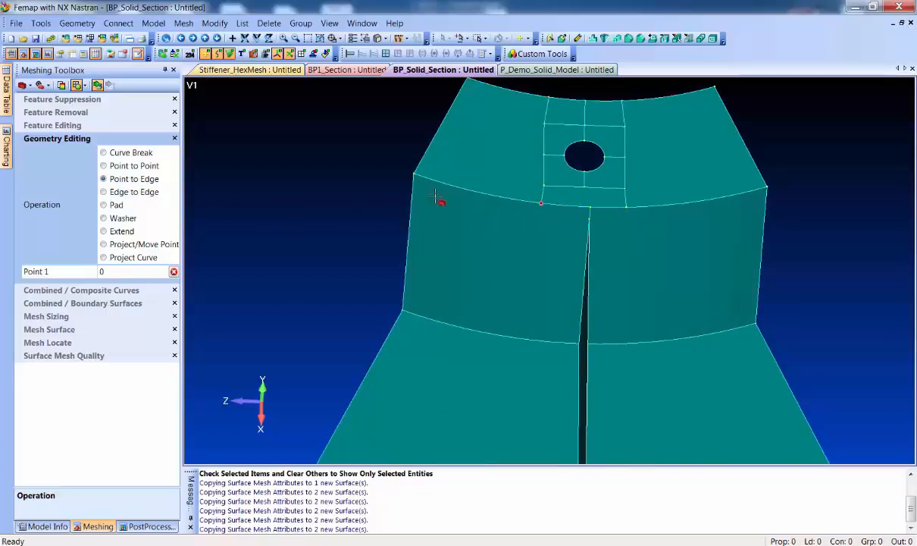
pyautogui.click(133, 165)
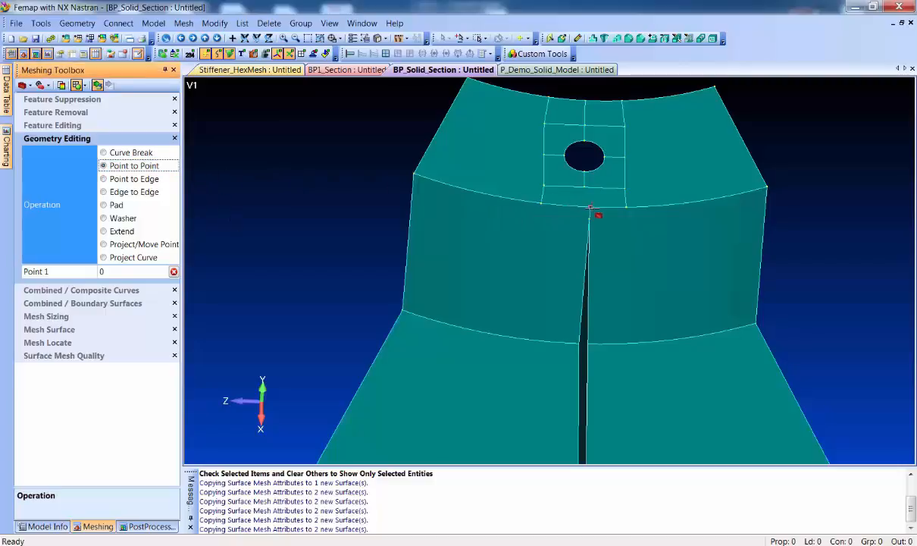
pyautogui.click(592, 206)
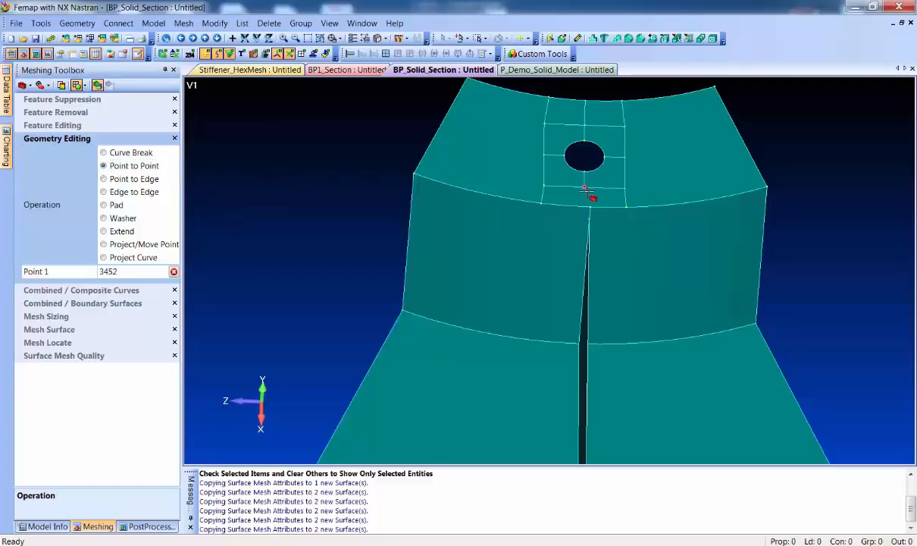
pyautogui.click(136, 166)
pyautogui.click(588, 207)
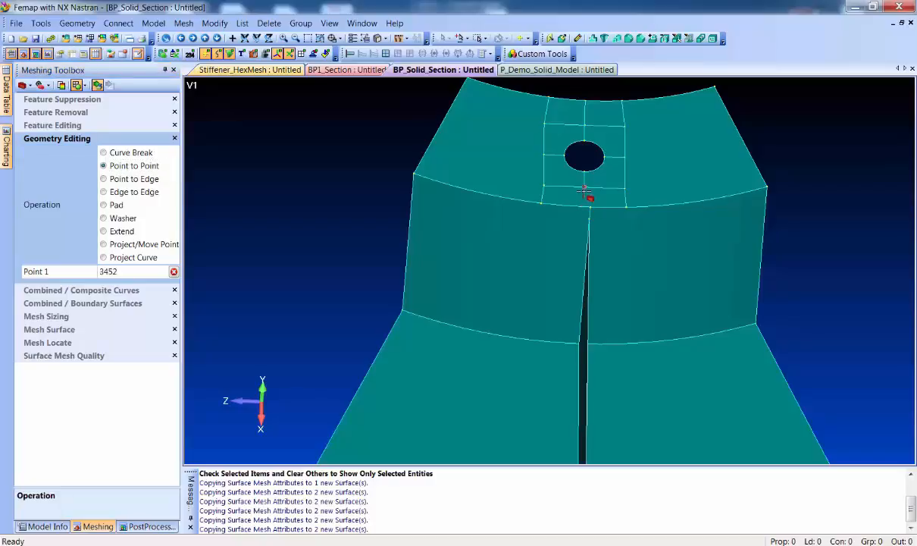
pyautogui.click(584, 188)
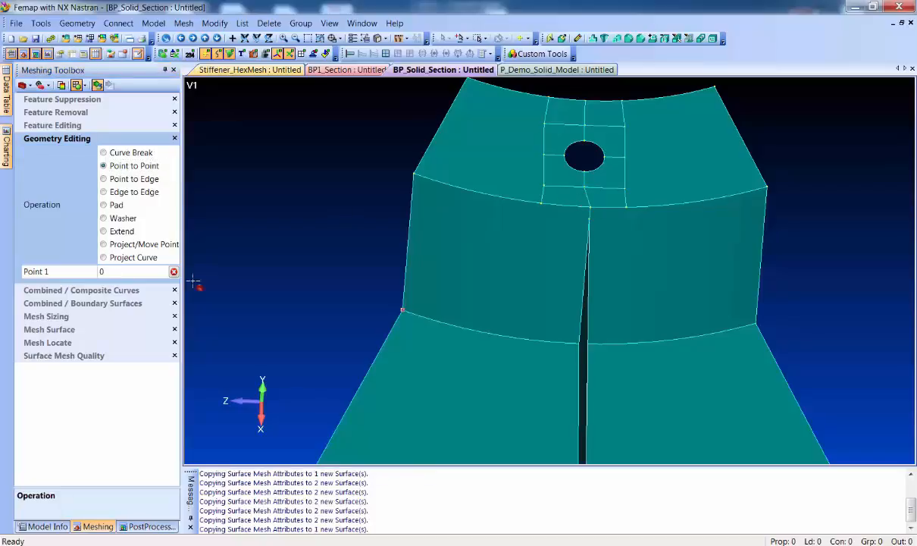
# Step: Create a mapped mesh of size 0.4 on the flange surface to the left of the hole pad and turn on element display
pyautogui.click(65, 329)
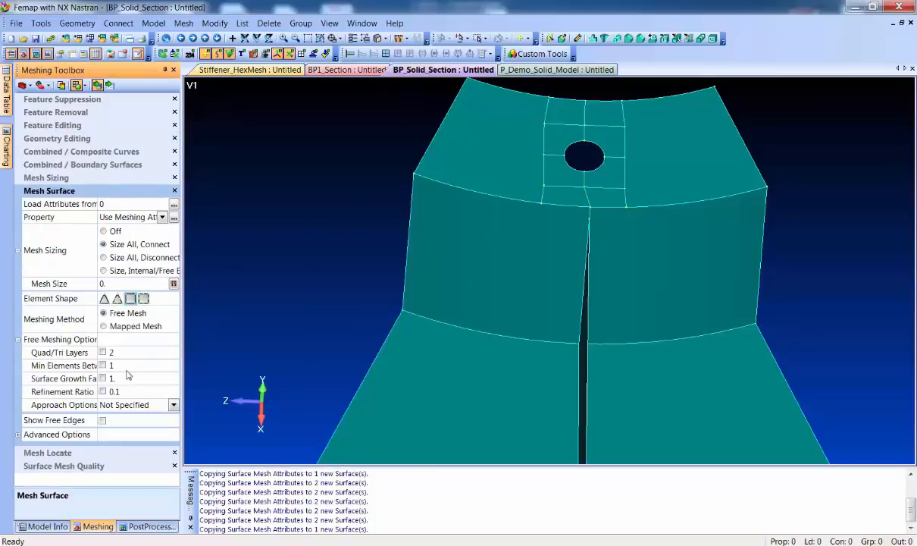
pyautogui.click(133, 325)
pyautogui.click(126, 283)
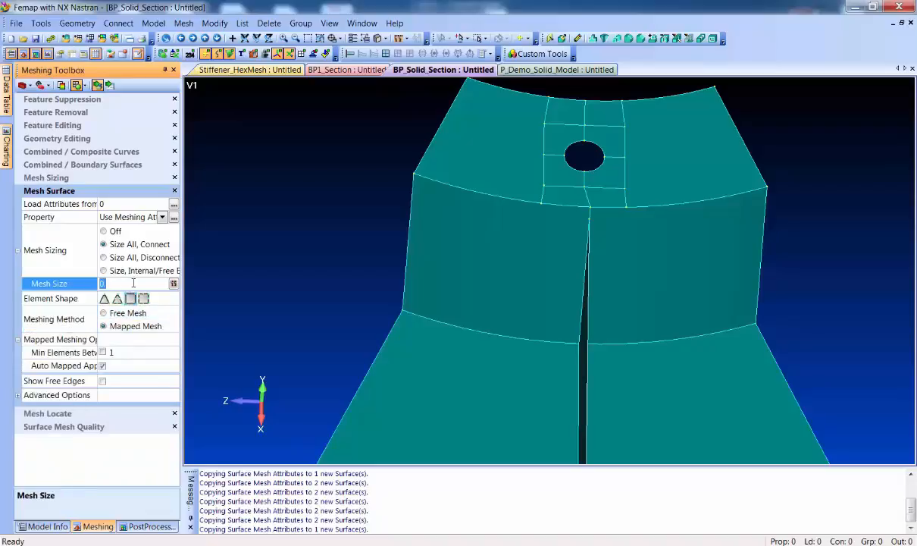
pyautogui.click(97, 86)
pyautogui.click(502, 173)
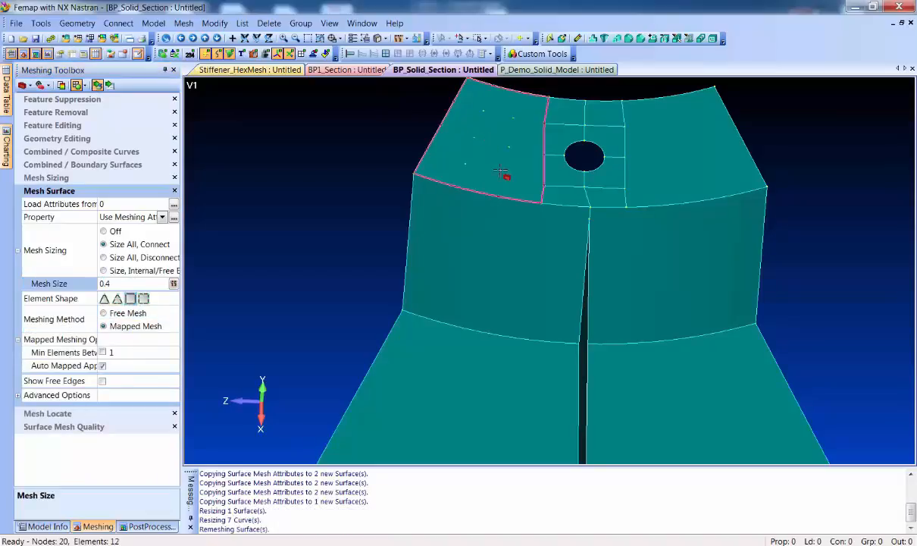
pyautogui.click(288, 53)
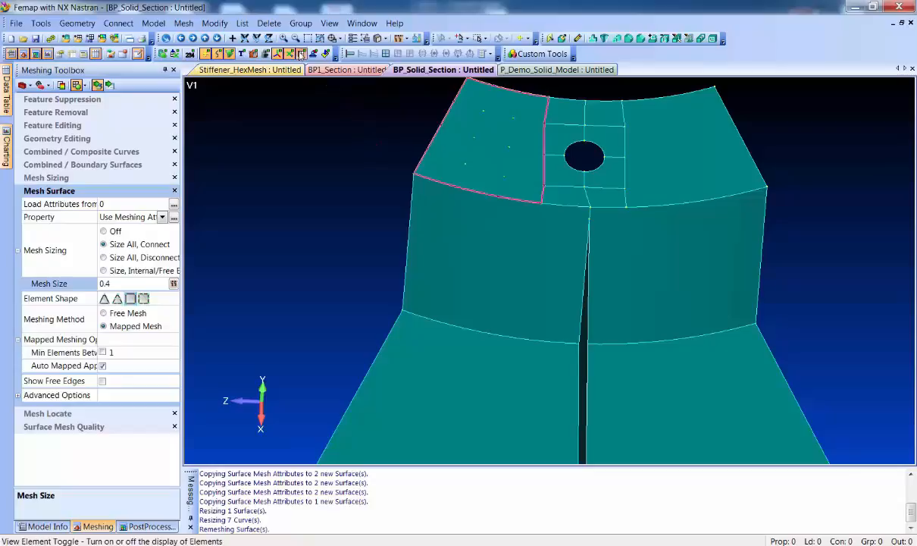
# Step: Set the mesh size to 0.25 and mesh all surfaces of the holed flange and both halves of the curved wall below it
pyautogui.click(129, 283)
pyautogui.write('.25')
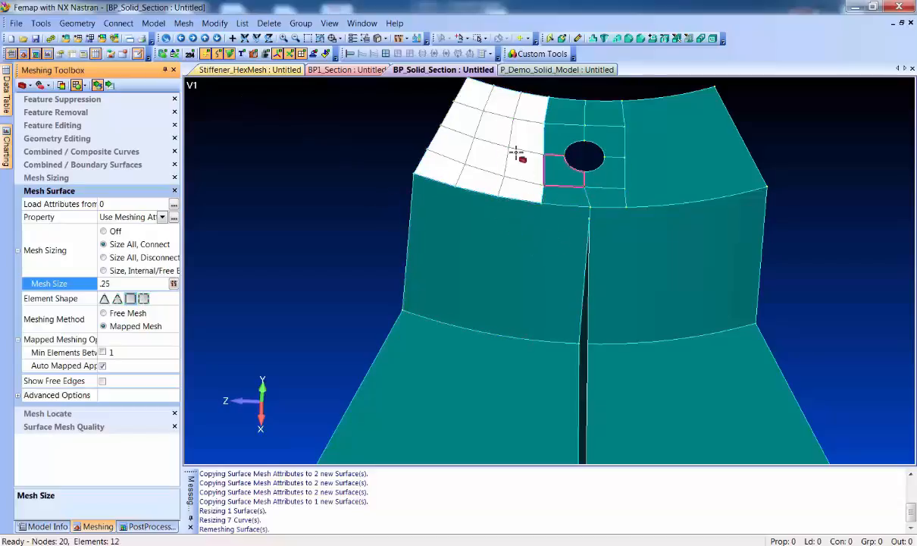
pyautogui.click(485, 101)
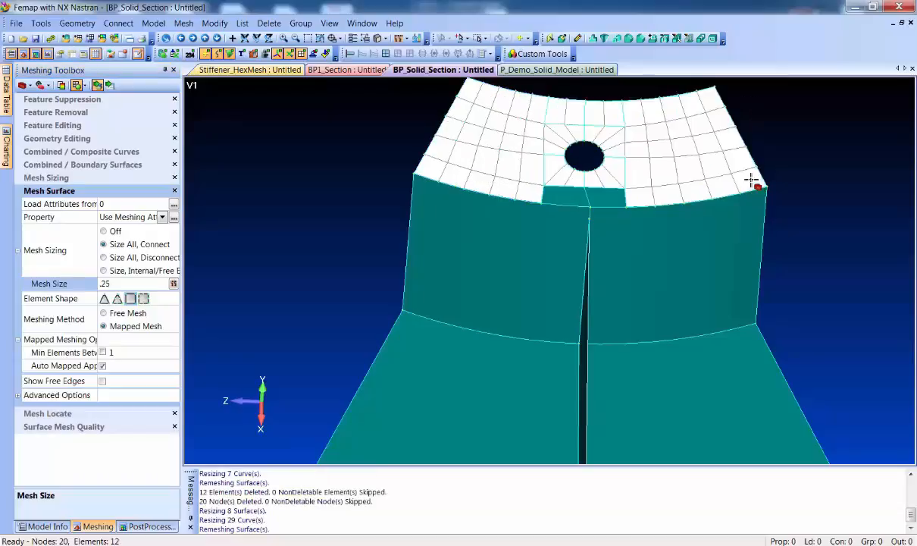
pyautogui.click(606, 194)
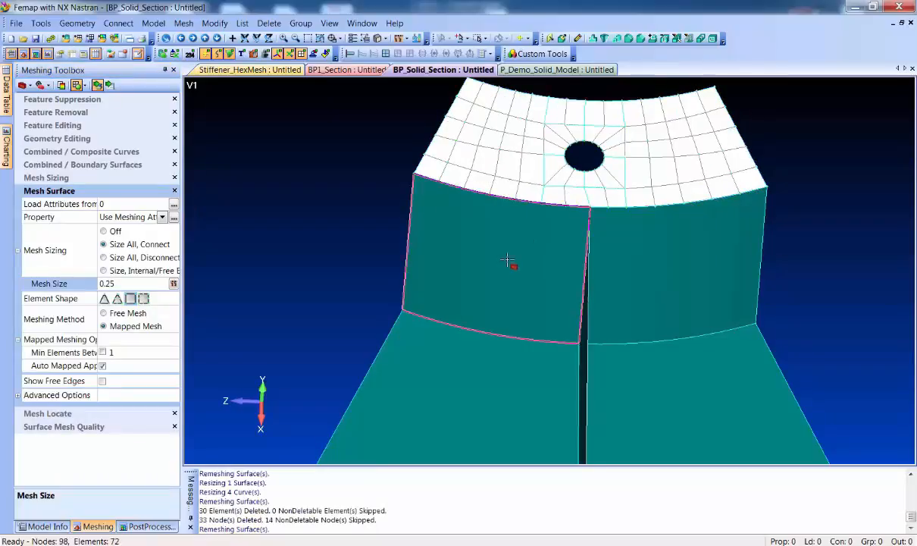
pyautogui.click(480, 245)
pyautogui.click(708, 263)
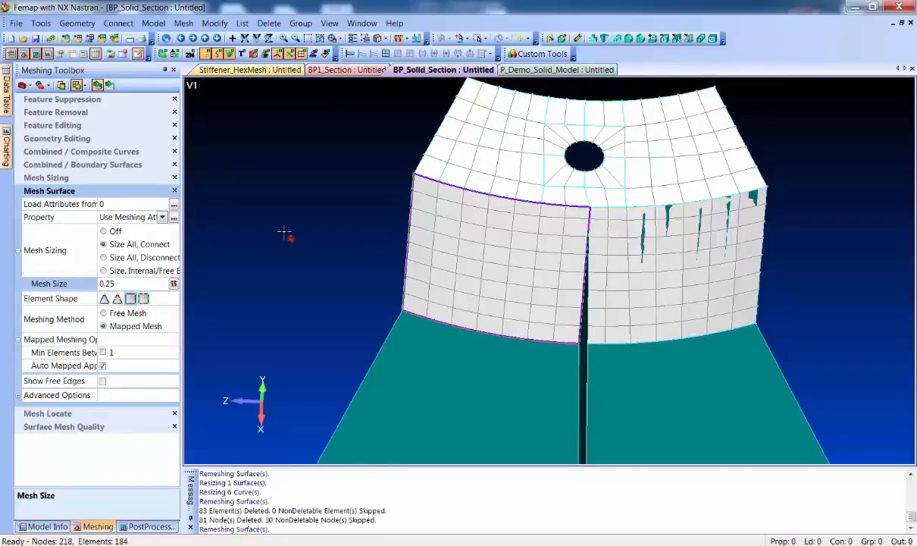
# Step: Increase the mesh sizing of the radial curves around the flange hole twice, by one element each time
pyautogui.click(50, 176)
pyautogui.click(598, 155)
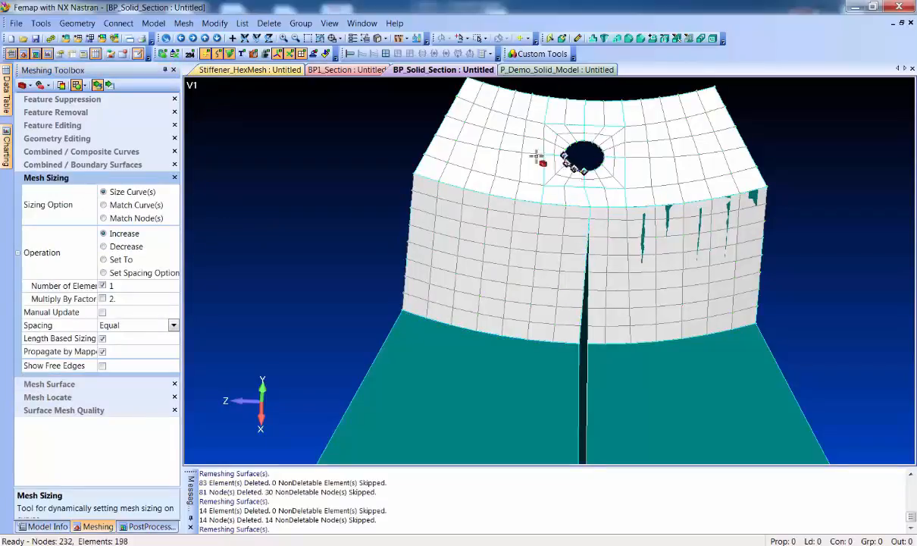
pyautogui.click(623, 114)
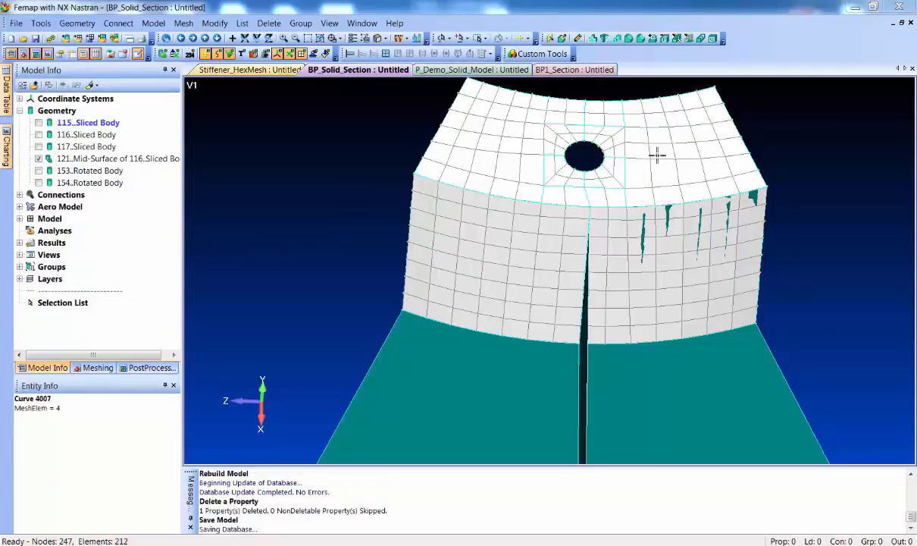
# Step: Switch to the BP1_Section model and show the Solid Stiffener geometry on the outer side of the skin
pyautogui.click(580, 70)
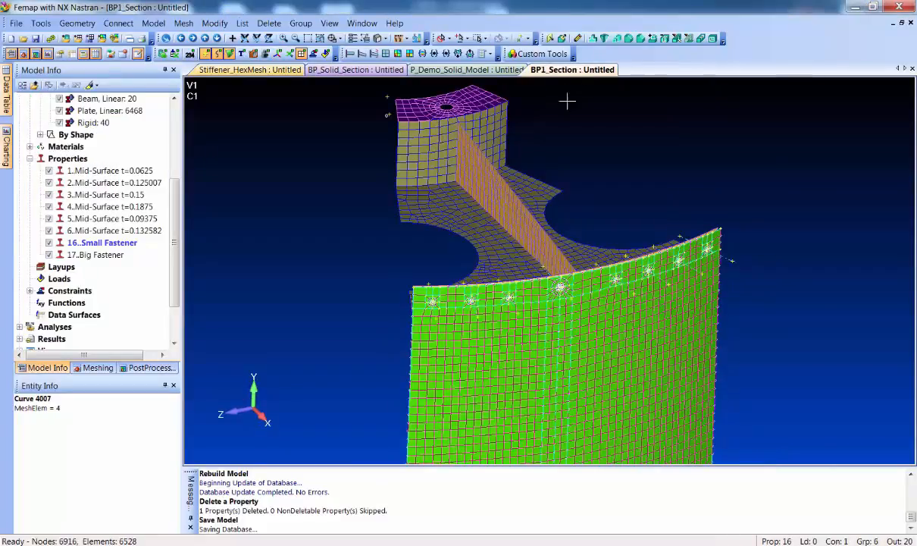
pyautogui.moveTo(399, 278); pyautogui.dragTo(460, 224, button='middle')
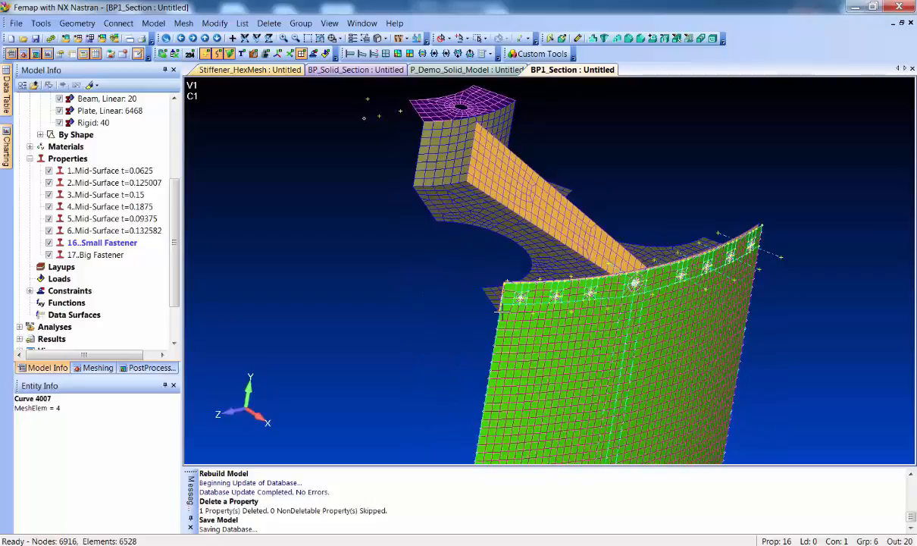
pyautogui.scroll(5, 506, 314)
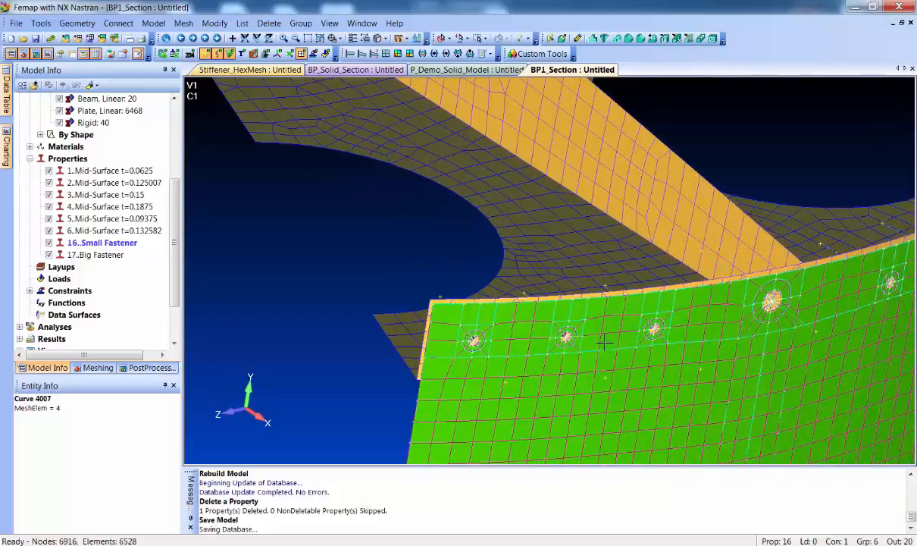
pyautogui.scroll(-3, 594, 318)
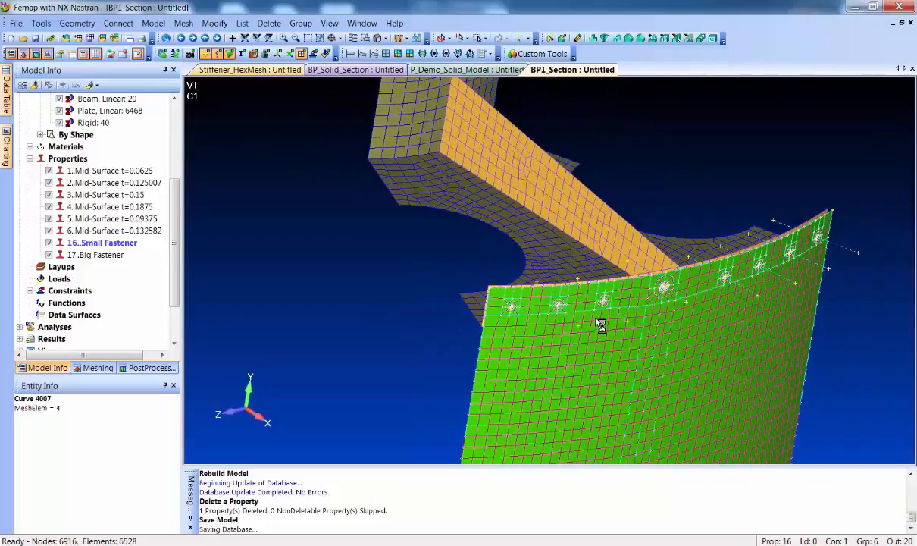
pyautogui.moveTo(604, 342); pyautogui.dragTo(518, 341, button='middle')
pyautogui.keyDown('ctrl'); pyautogui.moveTo(458, 310); pyautogui.dragTo(676, 332, button='middle'); pyautogui.keyUp('ctrl')
pyautogui.moveTo(676, 332); pyautogui.dragTo(282, 189, button='middle')
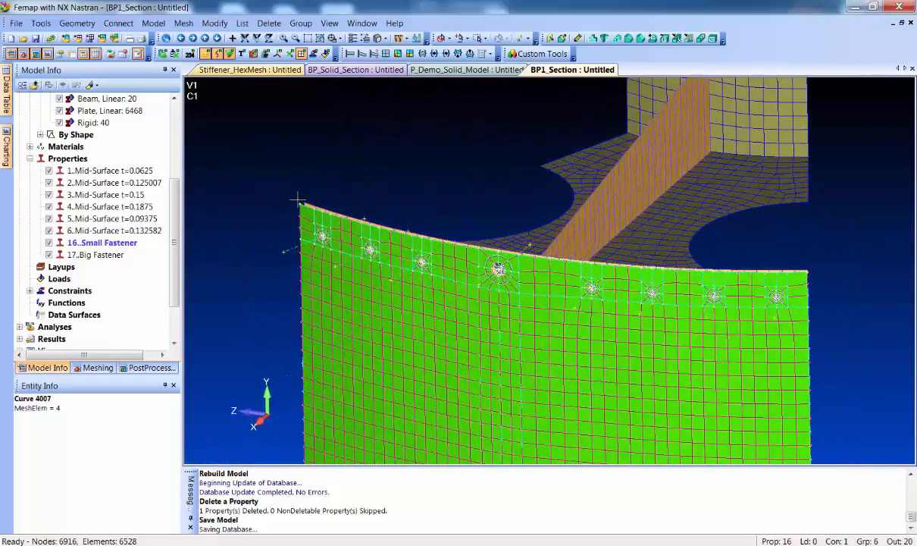
pyautogui.moveTo(173, 202); pyautogui.dragTo(173, 128)
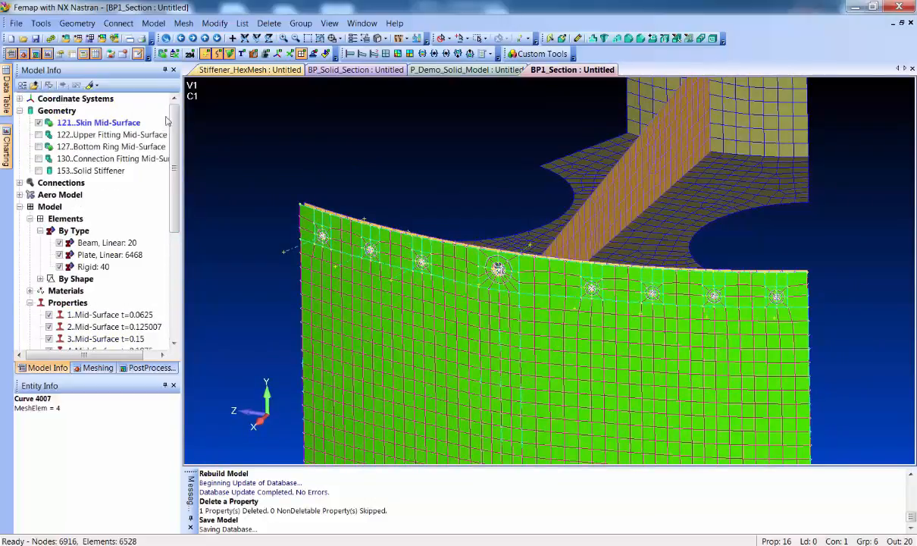
pyautogui.click(39, 170)
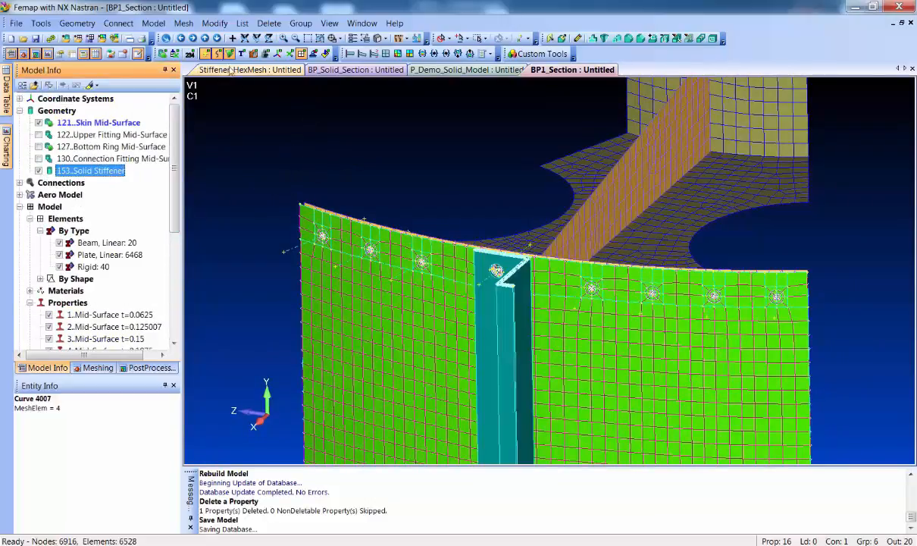
# Step: Size the Solid Stiffener for tet meshing with element size 0.4, replacing mesh sizes on all curves
pyautogui.click(184, 23)
pyautogui.moveTo(204, 53)
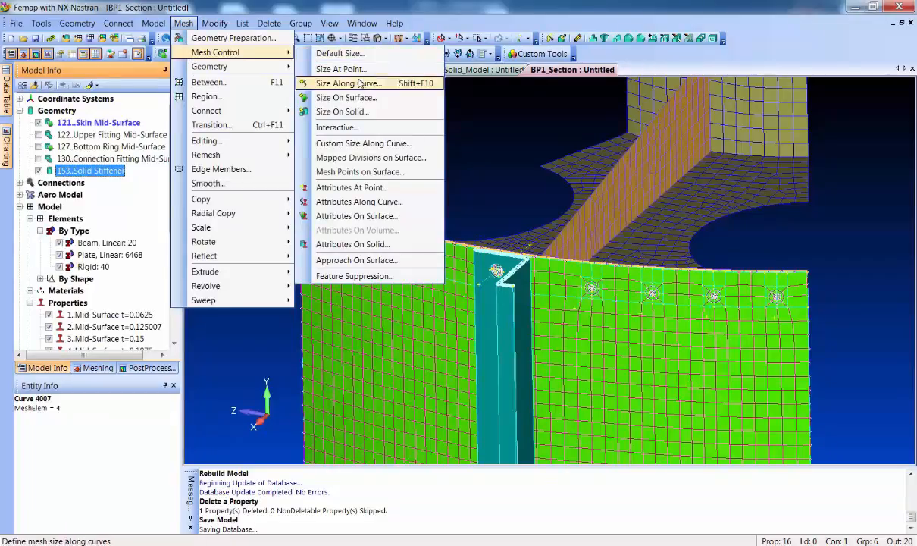
pyautogui.click(333, 111)
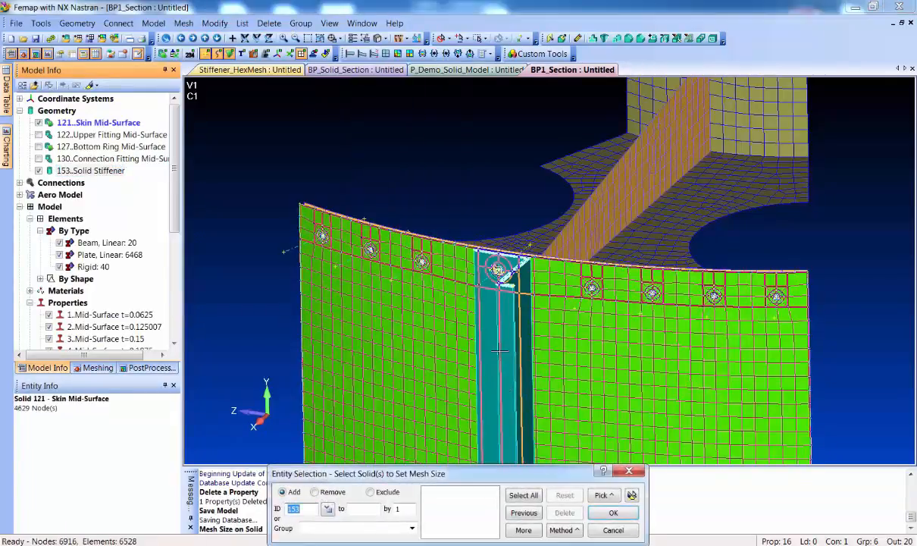
pyautogui.click(471, 354)
pyautogui.press('Return')
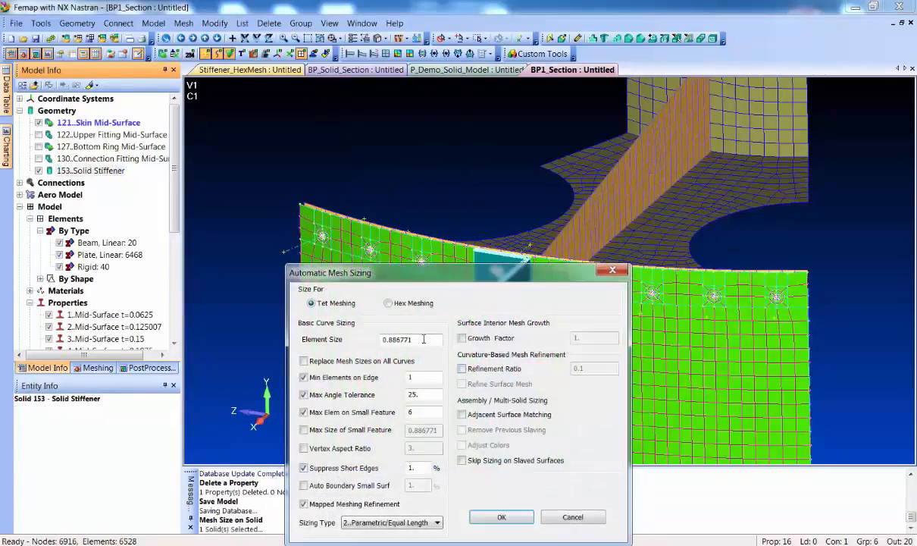
pyautogui.click(388, 359)
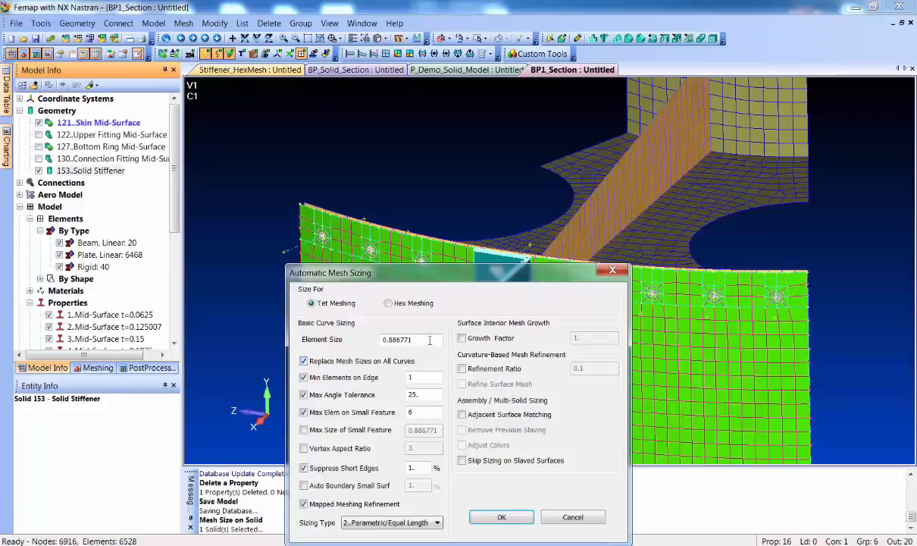
pyautogui.moveTo(429, 340); pyautogui.dragTo(337, 338)
pyautogui.write('.')
pyautogui.press('Return')
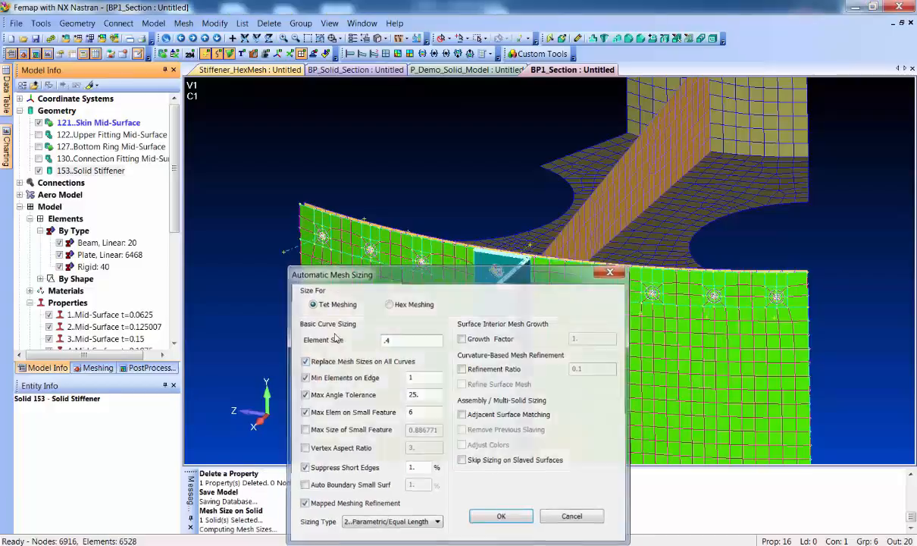
# Step: Repeat the mesh sizing on the Solid Stiffener with a tet element size of 0.3
pyautogui.rightClick(483, 272)
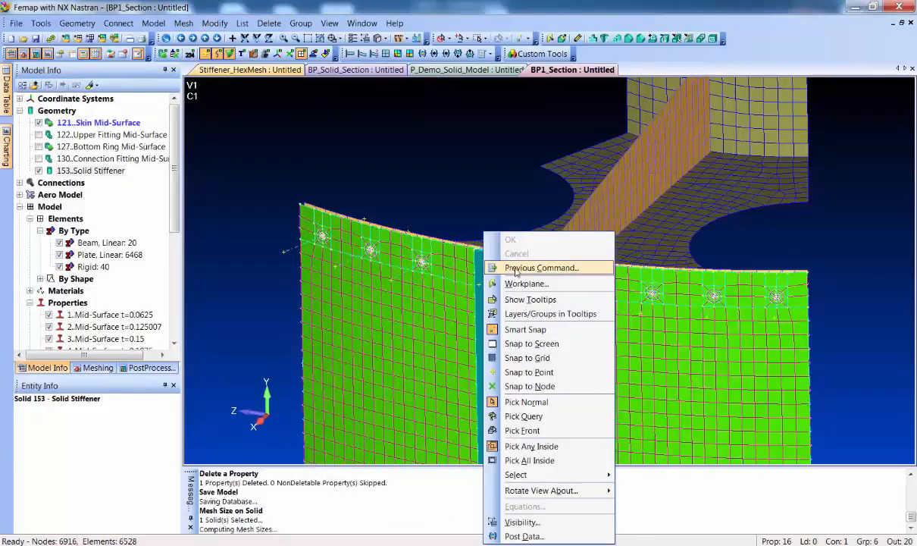
pyautogui.click(508, 261)
pyautogui.press('Return')
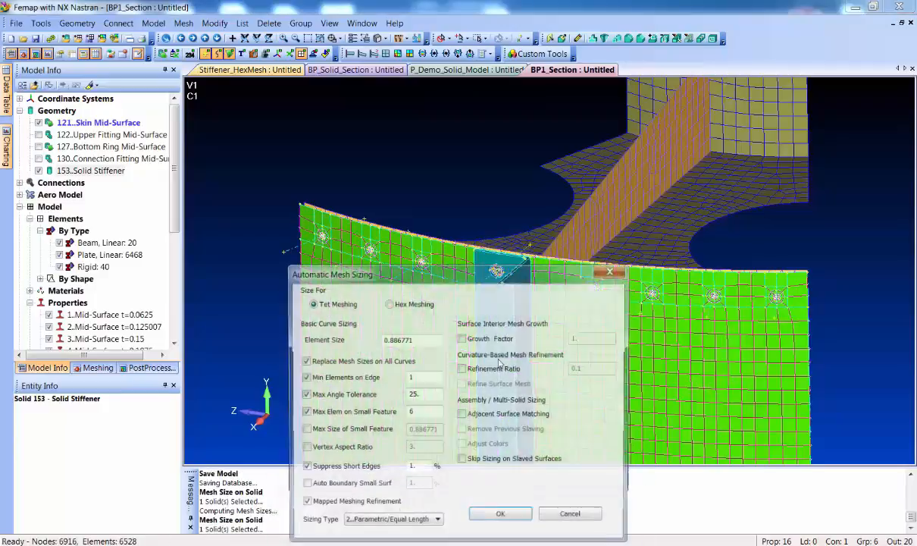
pyautogui.moveTo(426, 339); pyautogui.dragTo(343, 334)
pyautogui.write('.')
pyautogui.press('Return')
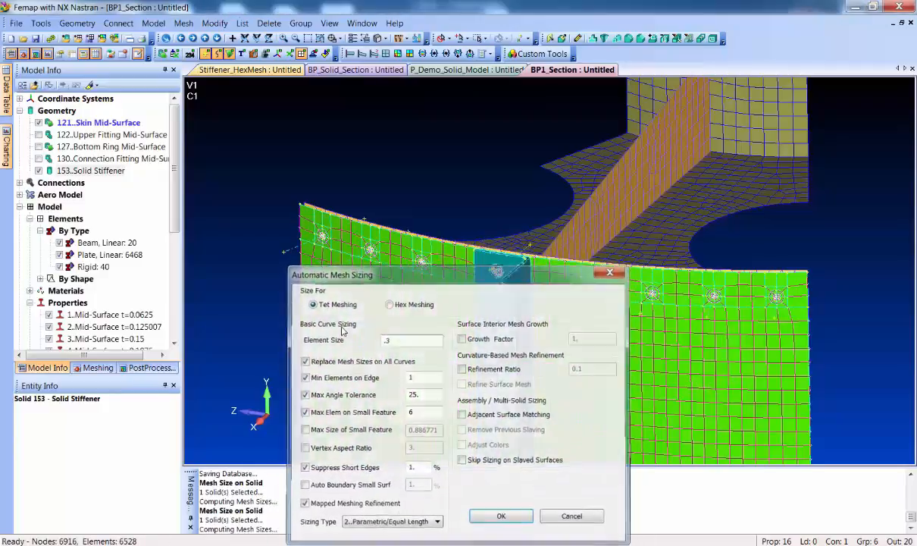
# Step: Tet mesh the Solid Stiffener with the SOLID Property and midside nodes, and undo that mesh
pyautogui.click(173, 24)
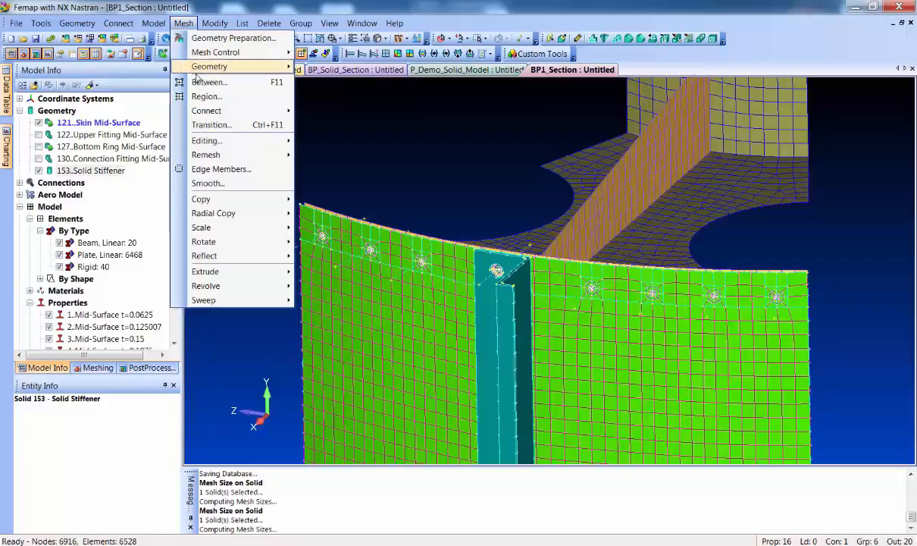
pyautogui.moveTo(220, 66)
pyautogui.click(357, 158)
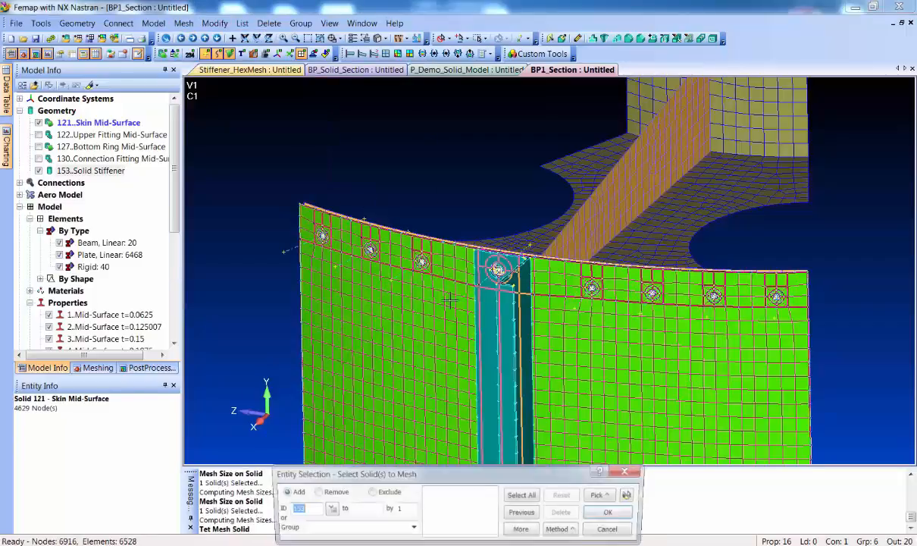
pyautogui.rightClick(502, 339)
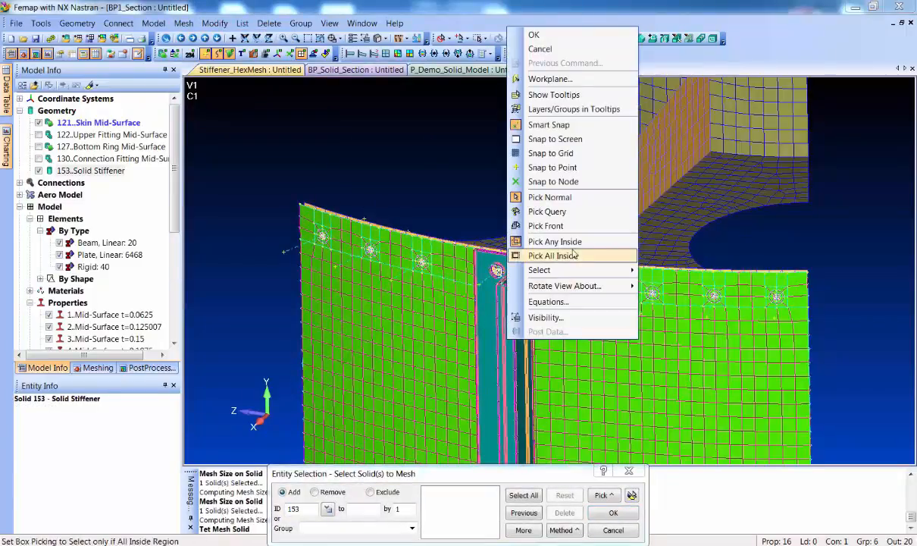
pyautogui.click(542, 214)
pyautogui.doubleClick(512, 322)
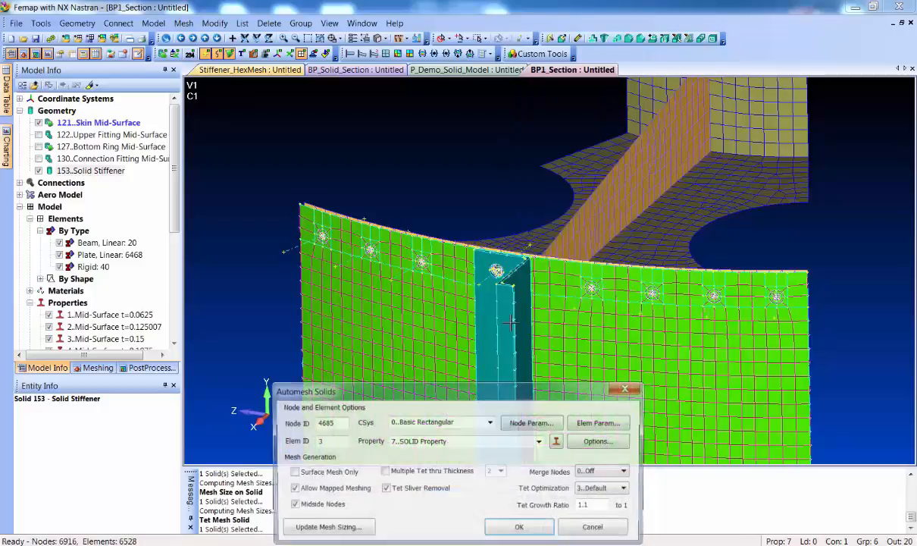
pyautogui.click(497, 531)
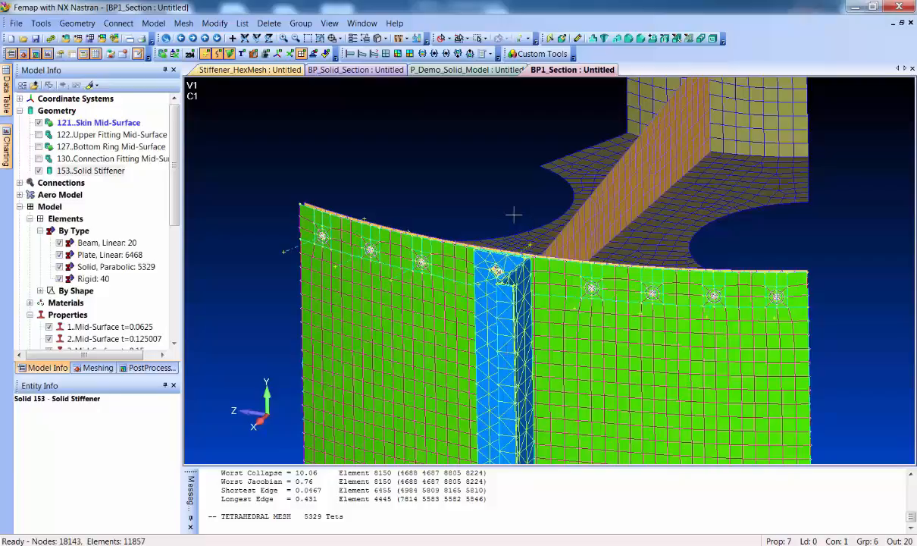
pyautogui.hotkey('ctrl', 'z')
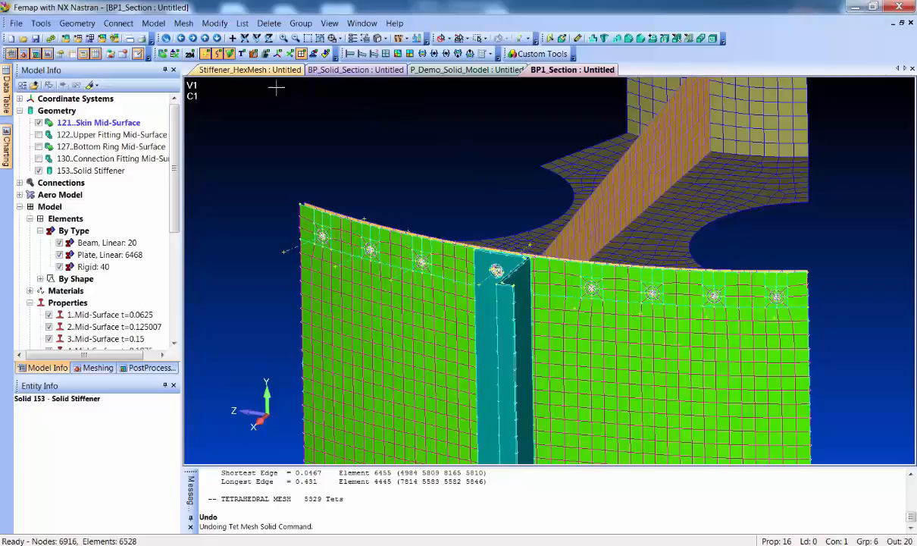
# Step: Switch to the Stiffener_HexMesh model and examine the hex mesh at the stiffener's holed upper end
pyautogui.click(256, 70)
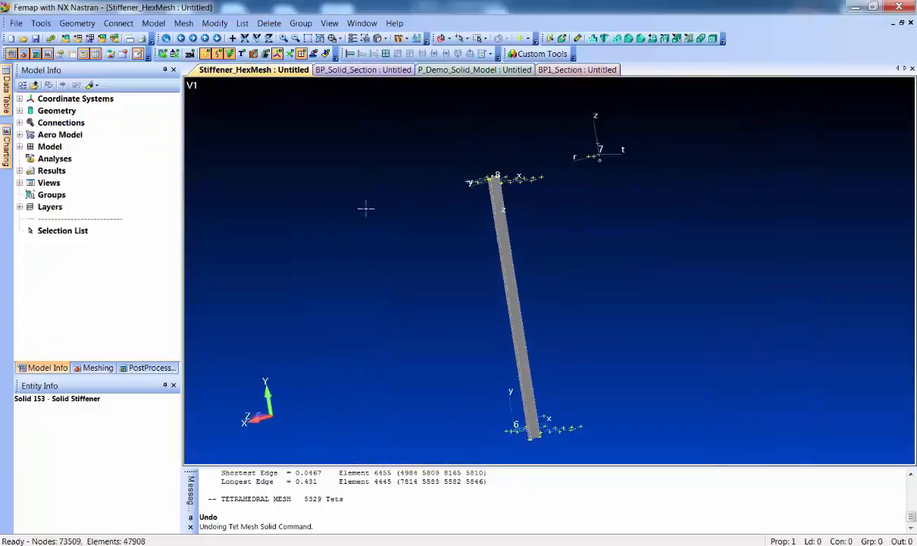
pyautogui.moveTo(366, 208); pyautogui.dragTo(482, 279, button='middle')
pyautogui.keyDown('shift'); pyautogui.moveTo(483, 193); pyautogui.dragTo(431, 351, button='middle'); pyautogui.keyUp('shift')
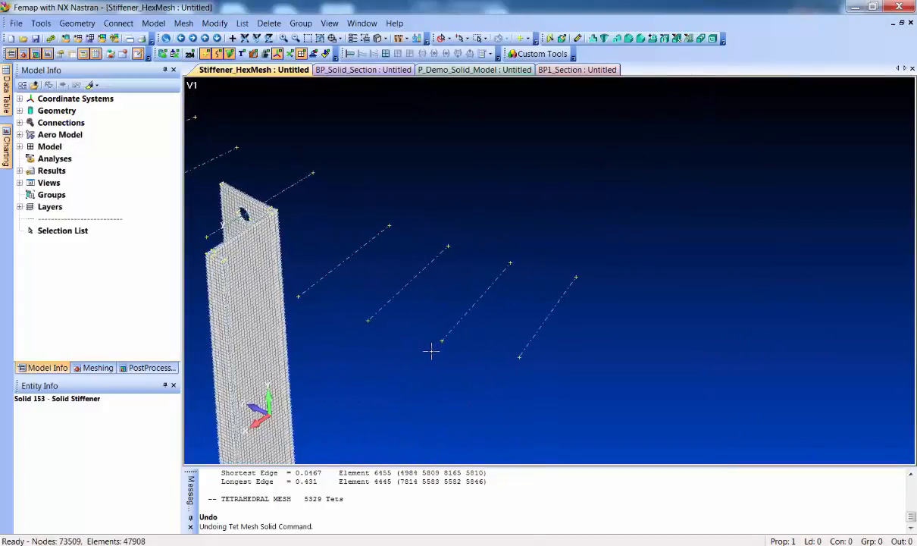
pyautogui.keyDown('ctrl'); pyautogui.moveTo(356, 308); pyautogui.dragTo(609, 303, button='middle'); pyautogui.keyUp('ctrl')
pyautogui.keyDown('shift'); pyautogui.moveTo(567, 207); pyautogui.dragTo(573, 289, button='middle'); pyautogui.keyUp('shift')
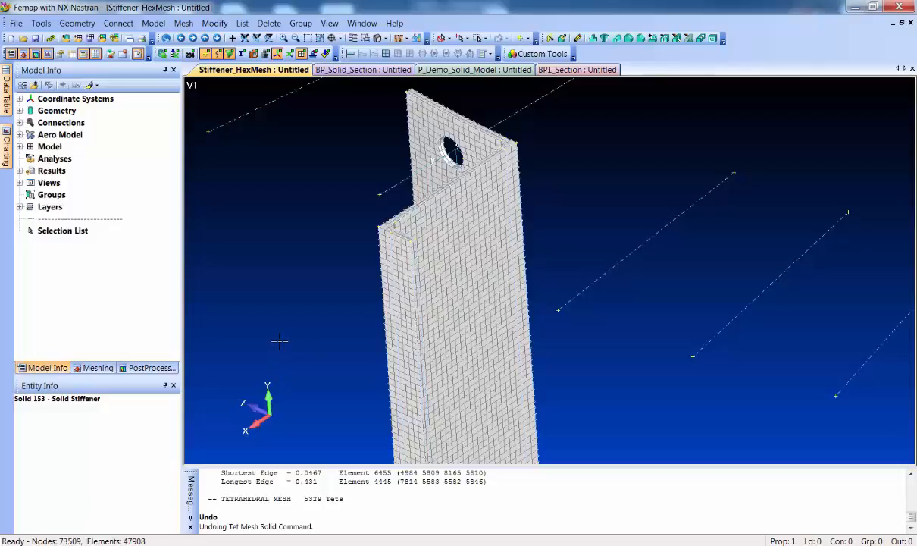
# Step: Return to the BP1_Section model and highlight the Stiffener Curves group to locate its curves along the stiffener
pyautogui.click(567, 69)
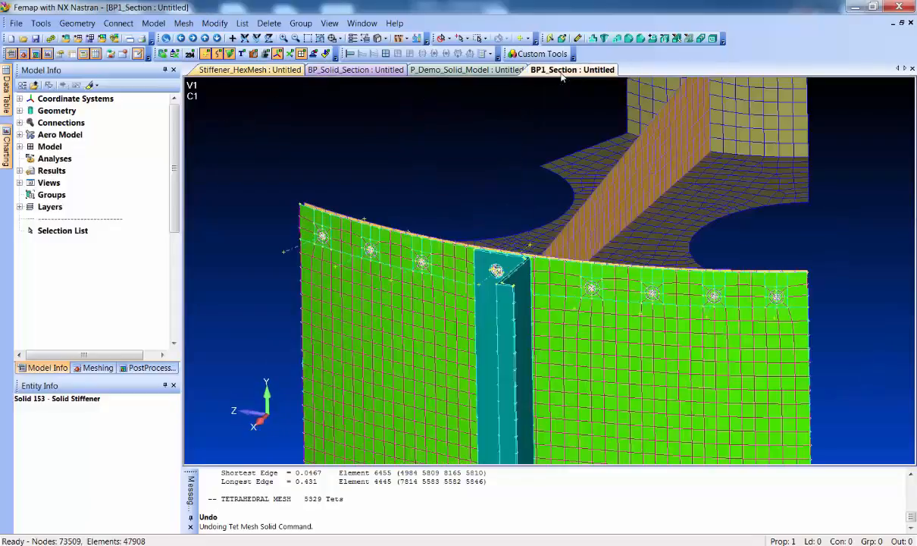
pyautogui.moveTo(428, 284); pyautogui.dragTo(440, 217, button='middle')
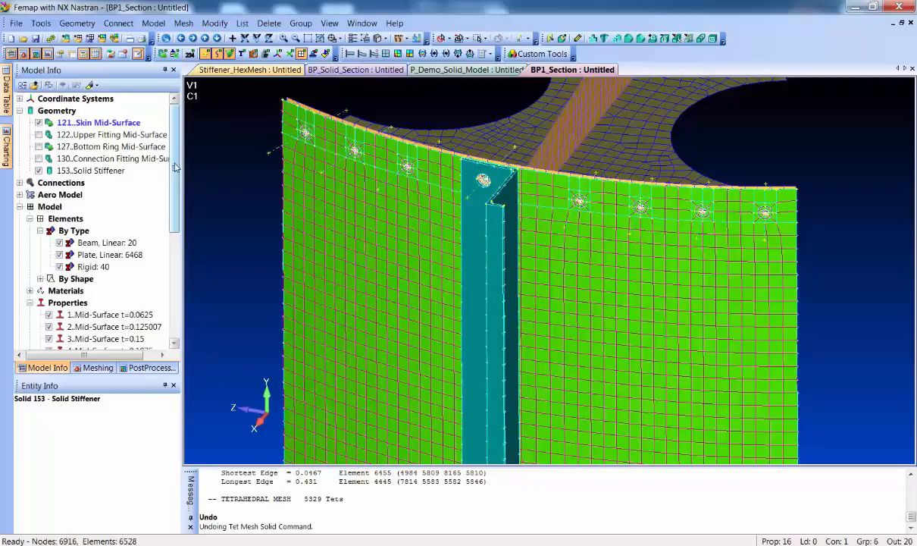
pyautogui.moveTo(173, 169); pyautogui.dragTo(187, 264)
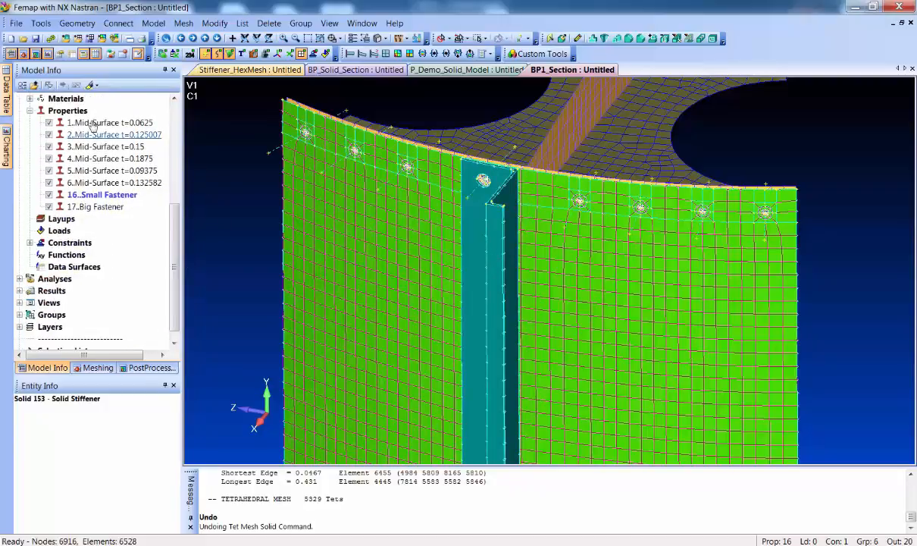
pyautogui.click(90, 86)
pyautogui.click(52, 315)
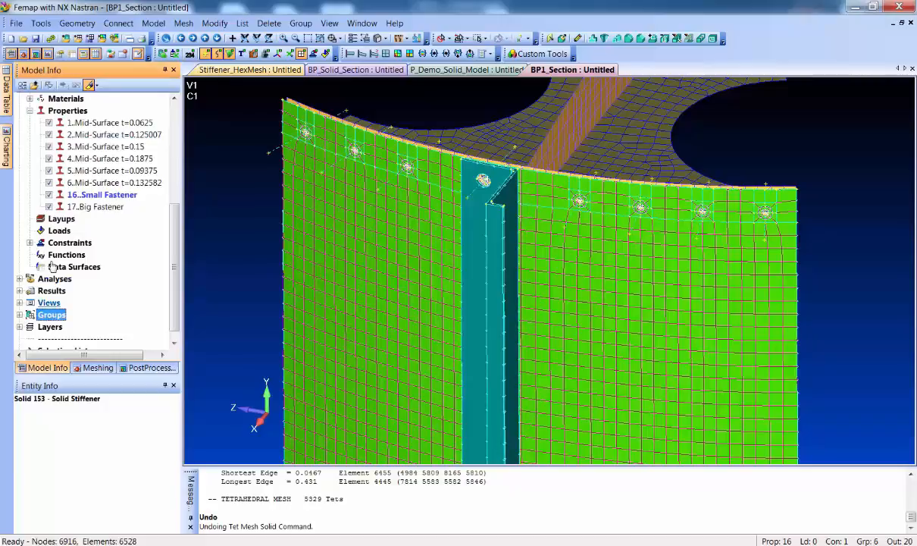
pyautogui.click(88, 85)
pyautogui.click(89, 85)
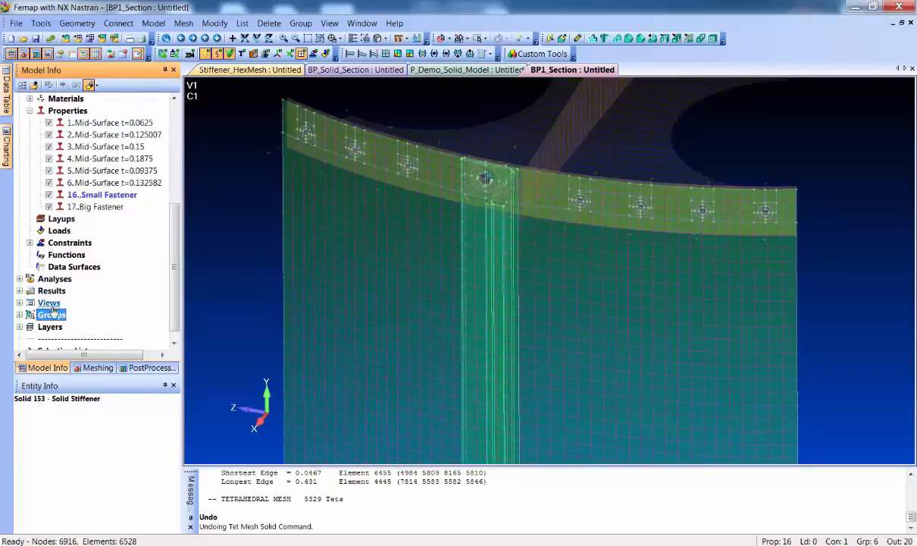
pyautogui.click(89, 85)
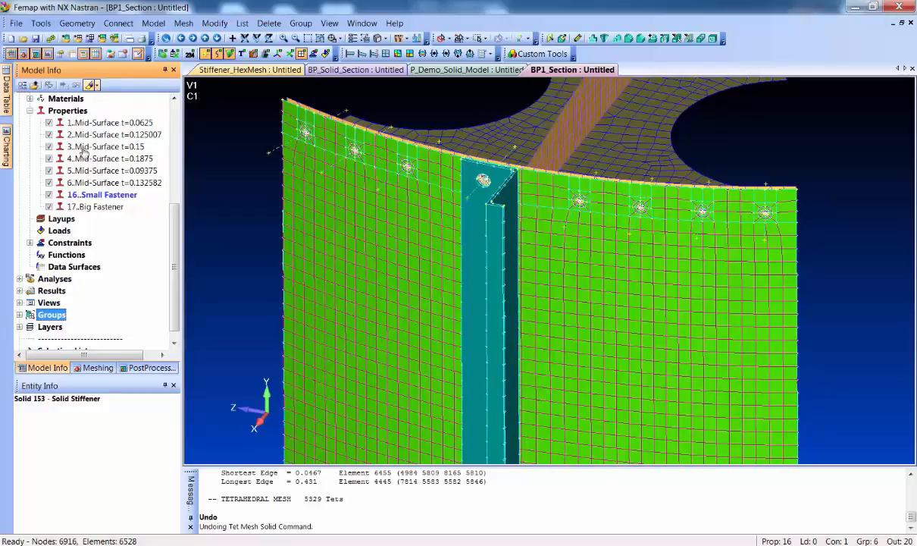
pyautogui.click(90, 85)
pyautogui.click(19, 315)
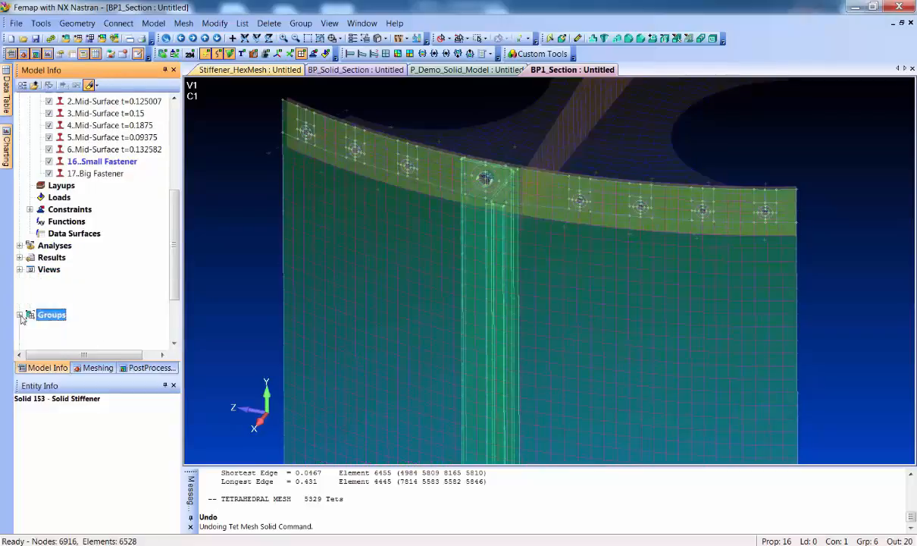
pyautogui.click(84, 339)
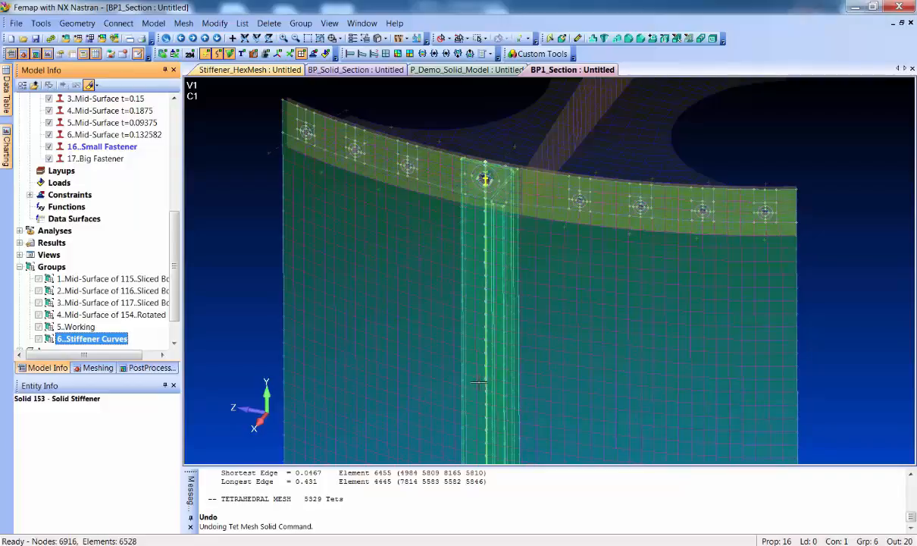
pyautogui.moveTo(419, 313); pyautogui.dragTo(410, 318, button='middle')
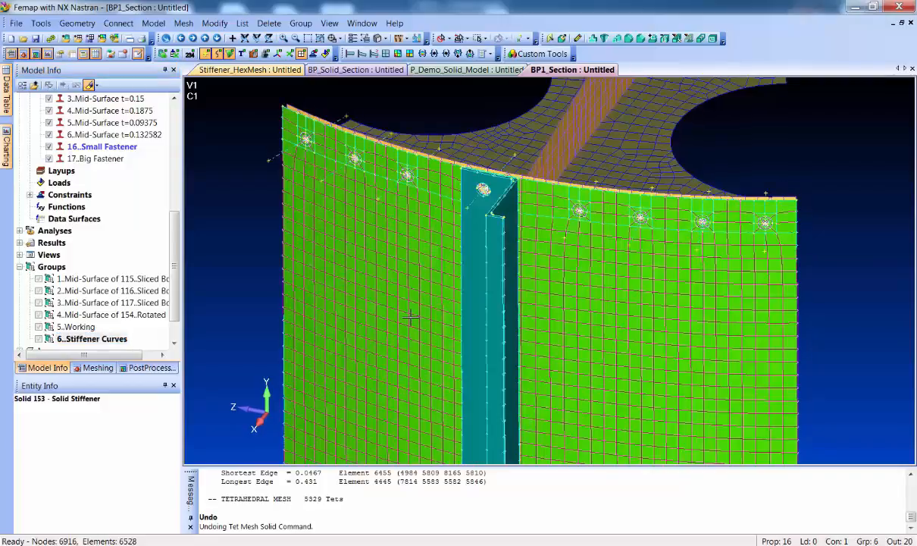
# Step: Create a new beam property and base its cross section on a General Section taken from a surface with reference point
pyautogui.scroll(2, 436, 274)
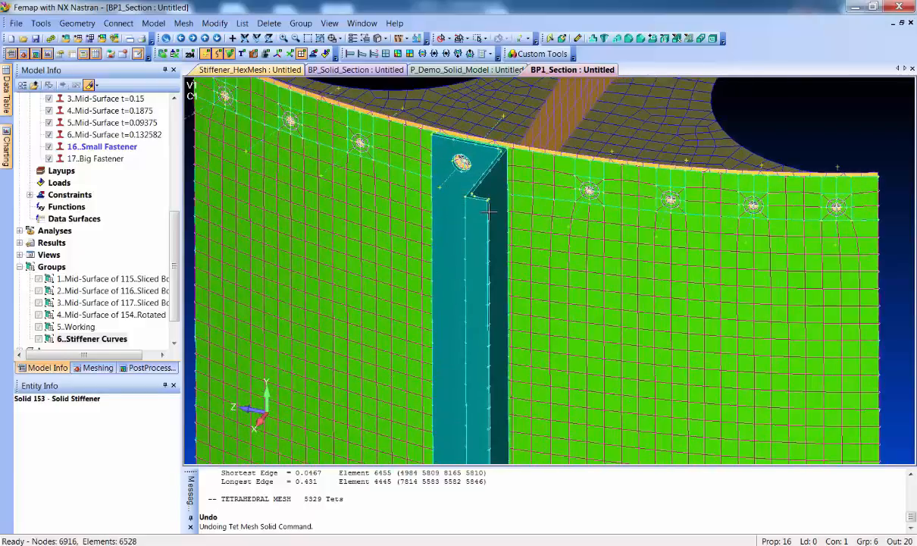
pyautogui.moveTo(466, 219)
pyautogui.mouseDown(button='middle')
pyautogui.moveTo(515, 197)
pyautogui.moveTo(506, 245)
pyautogui.mouseUp(button='middle')
pyautogui.moveTo(477, 306); pyautogui.dragTo(469, 264, button='middle')
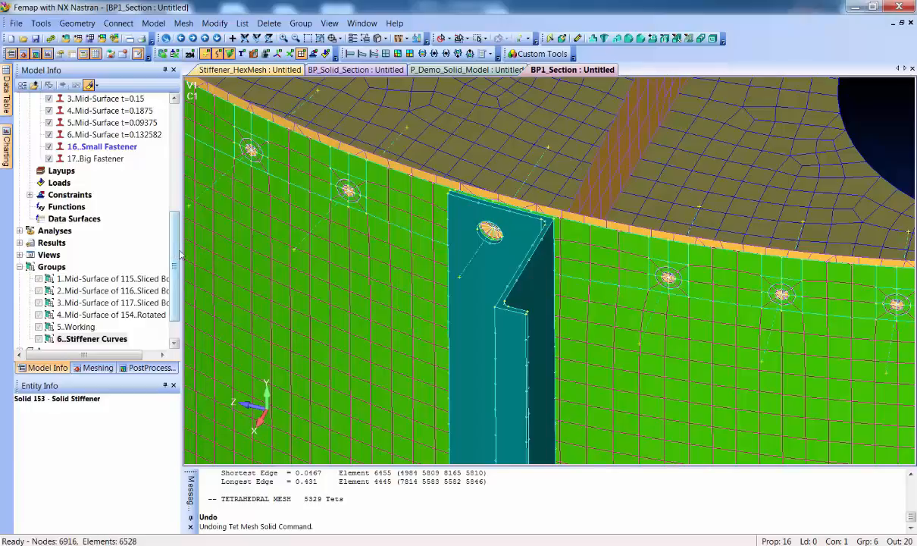
pyautogui.scroll(3, 179, 254)
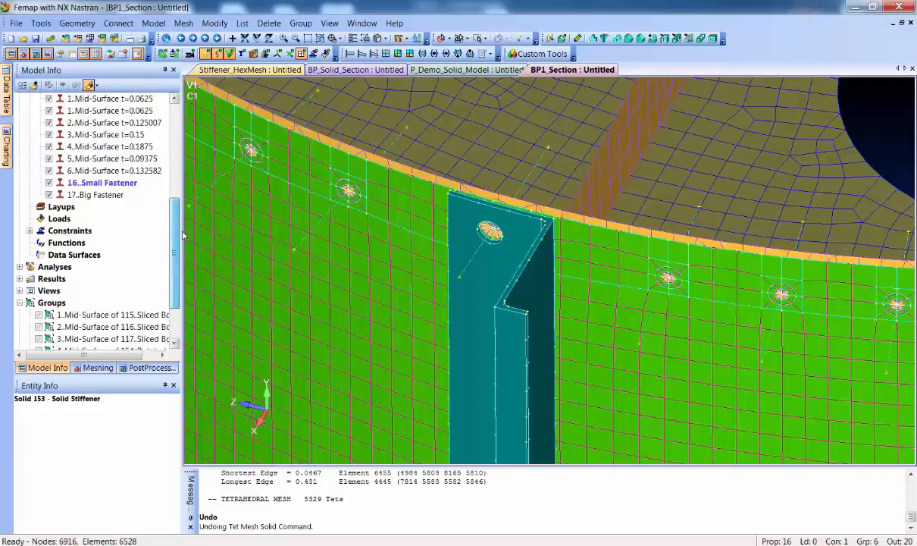
pyautogui.rightClick(76, 159)
pyautogui.click(104, 167)
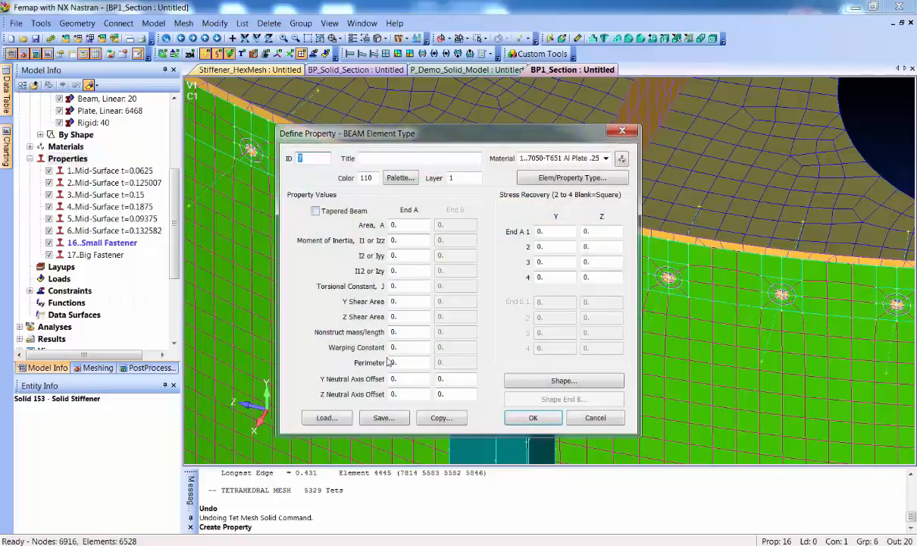
pyautogui.click(559, 382)
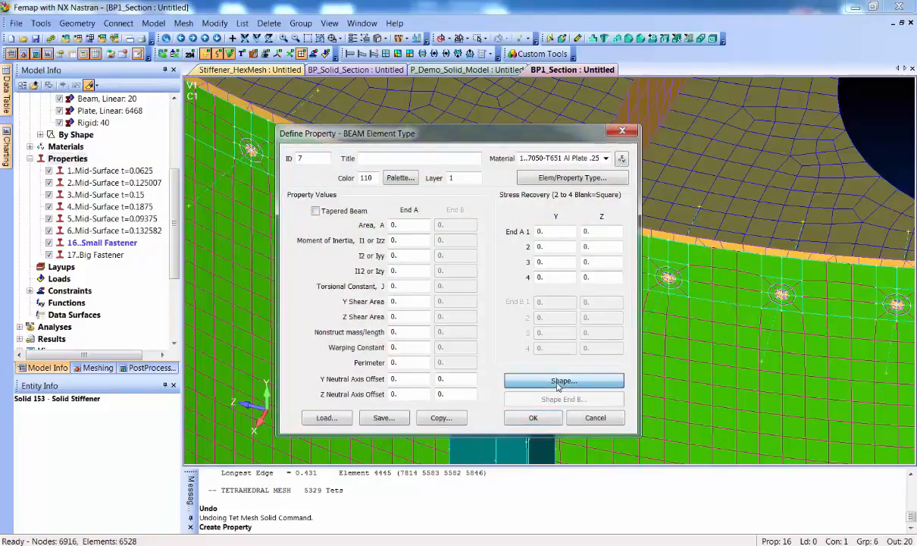
pyautogui.click(535, 147)
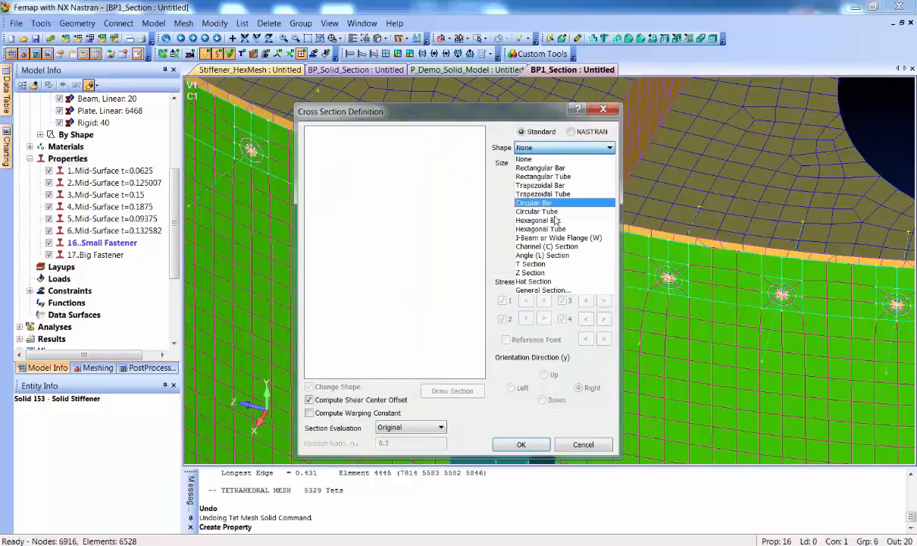
pyautogui.click(561, 290)
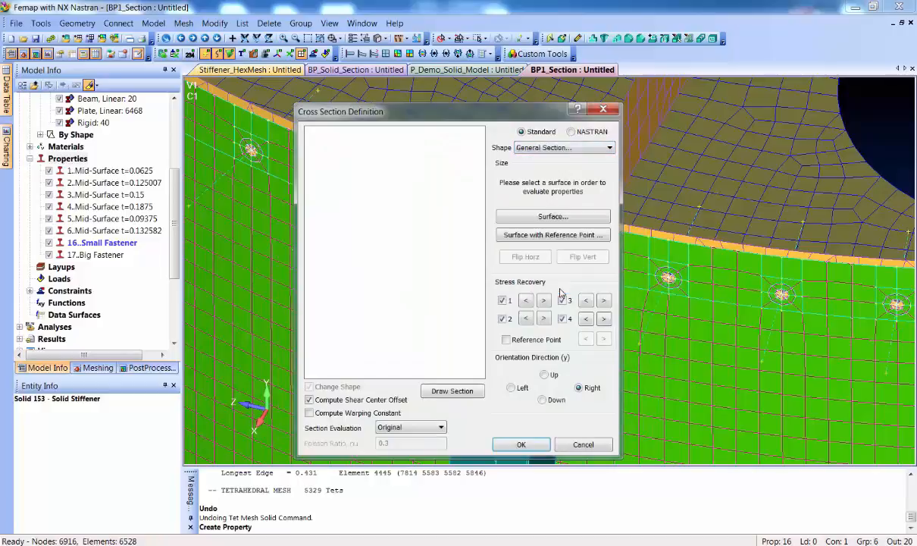
pyautogui.click(551, 236)
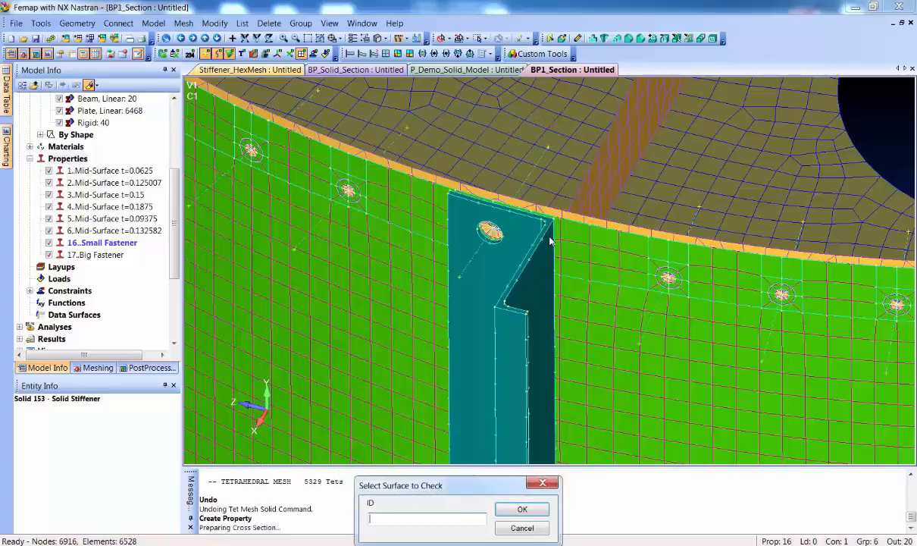
# Step: Use the stiffener's Z-shaped upper end face as the section surface, with the section Y axis running along the web from point 1853 to 2705
pyautogui.click(511, 245)
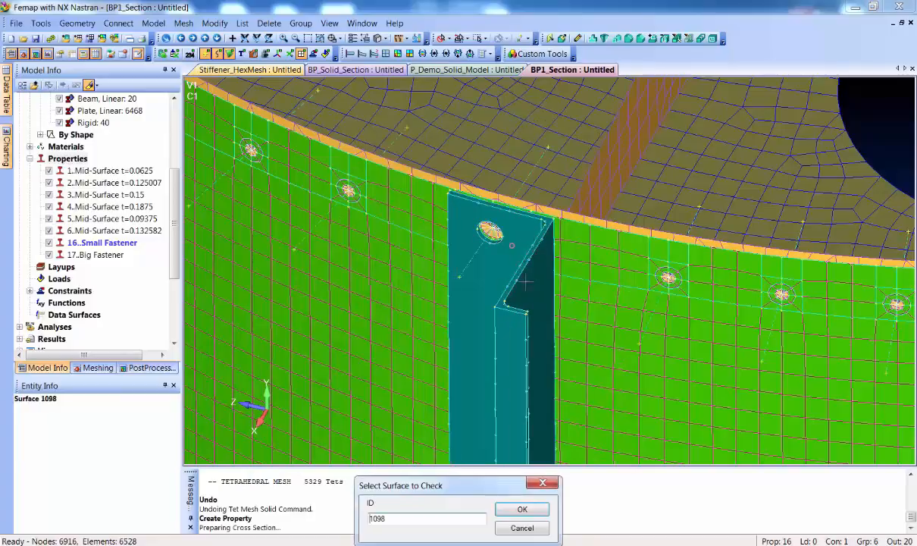
pyautogui.click(522, 510)
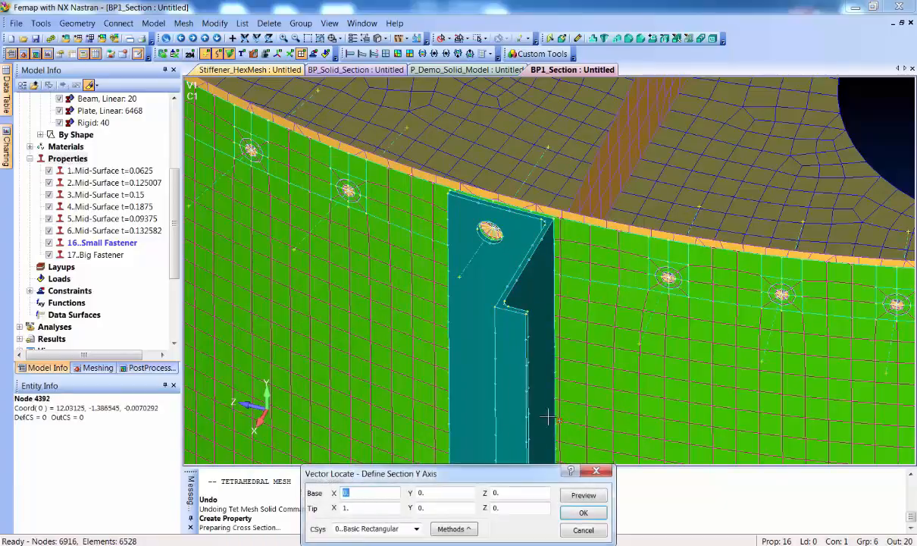
pyautogui.click(554, 219)
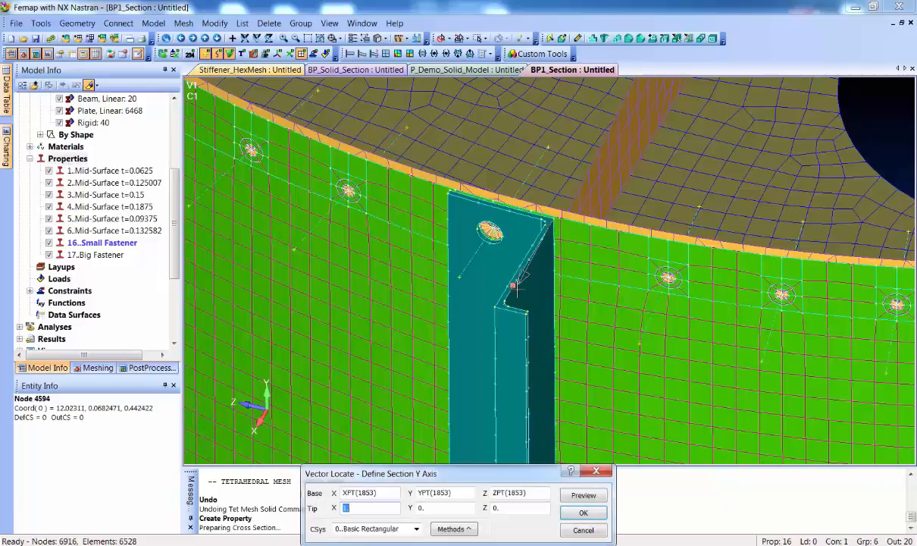
pyautogui.click(478, 282)
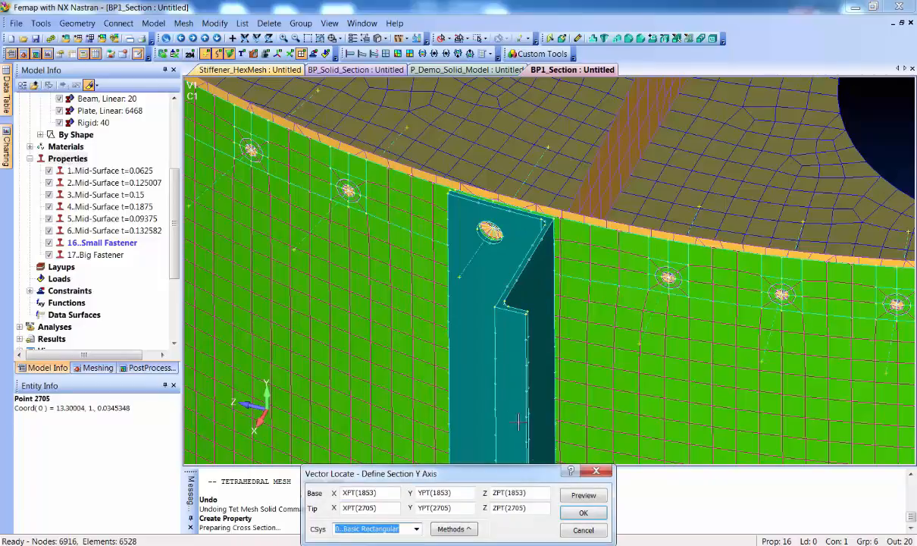
pyautogui.click(585, 514)
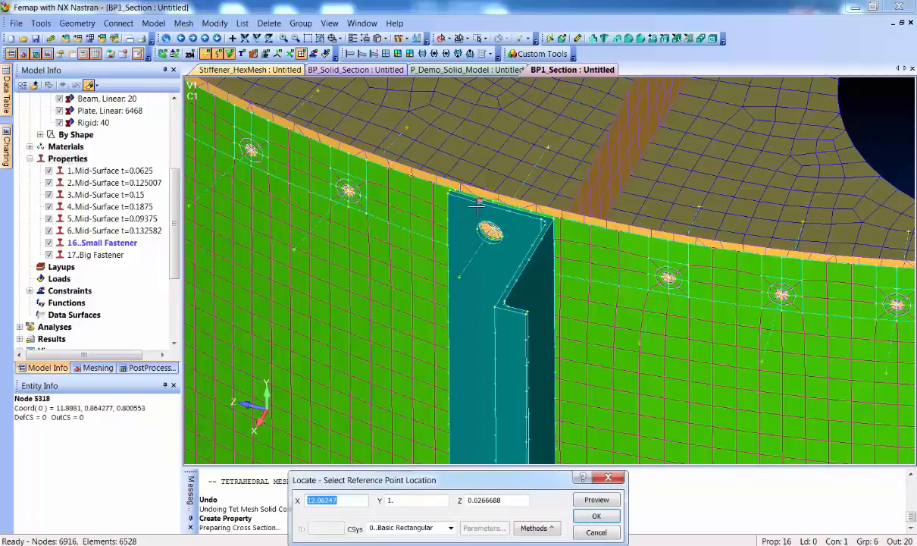
# Step: Place the section's reference point at point 3696 behind the holed flange, accept the cross section and title the beam property Z-Stiffener
pyautogui.scroll(5, 477, 204)
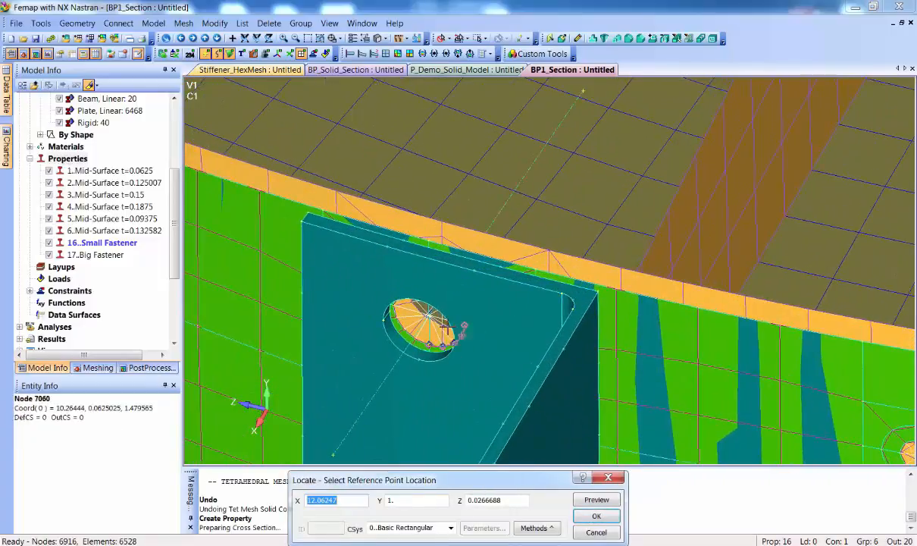
pyautogui.click(431, 239)
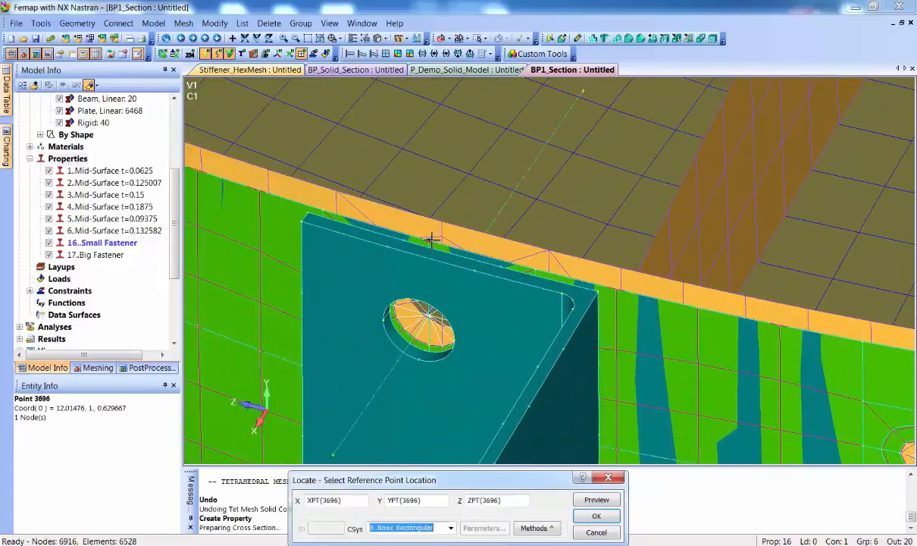
pyautogui.click(615, 502)
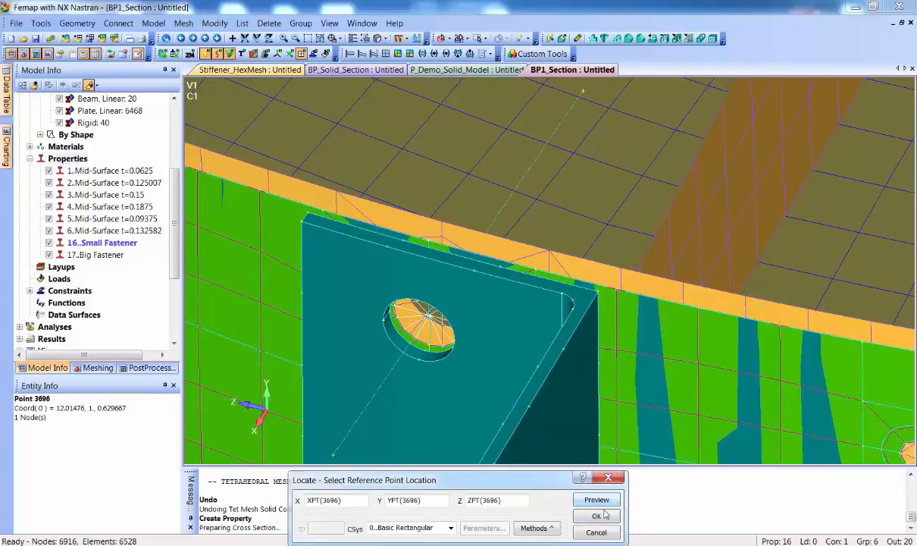
pyautogui.click(608, 518)
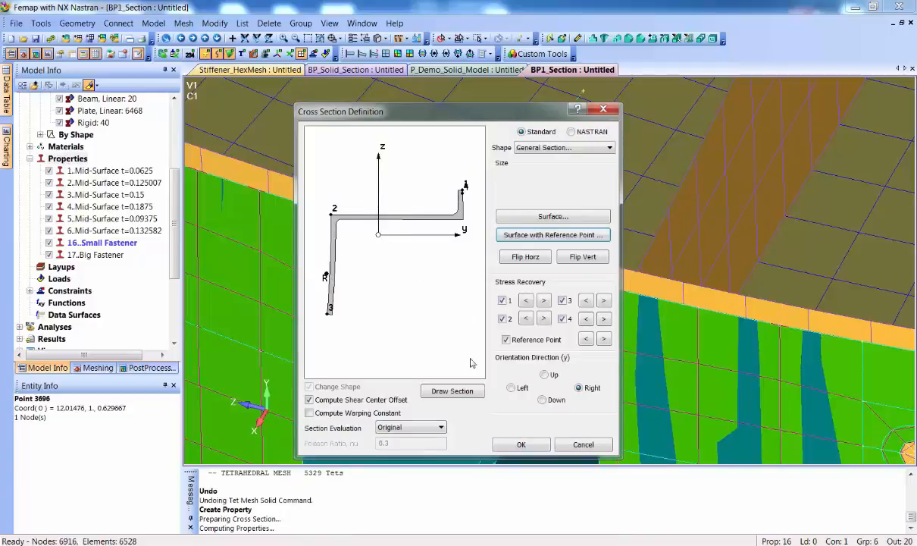
pyautogui.click(521, 445)
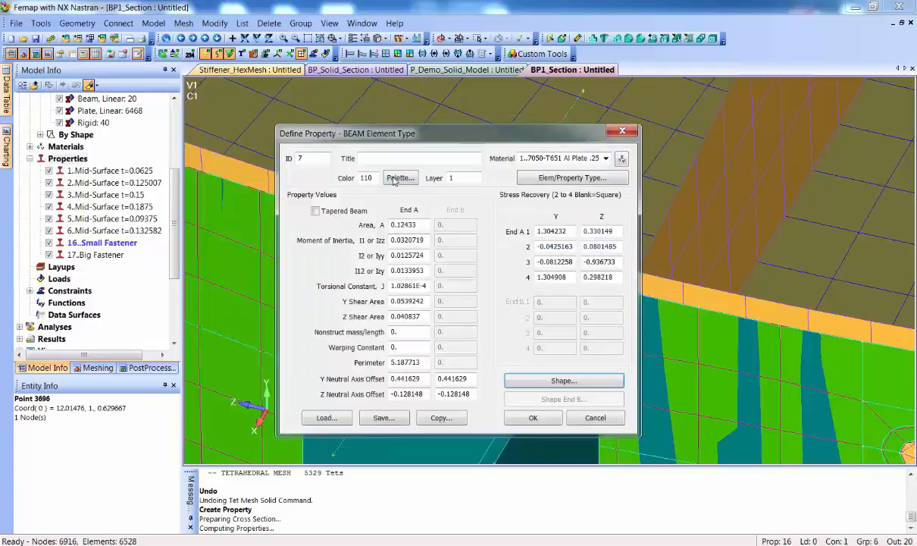
pyautogui.click(386, 155)
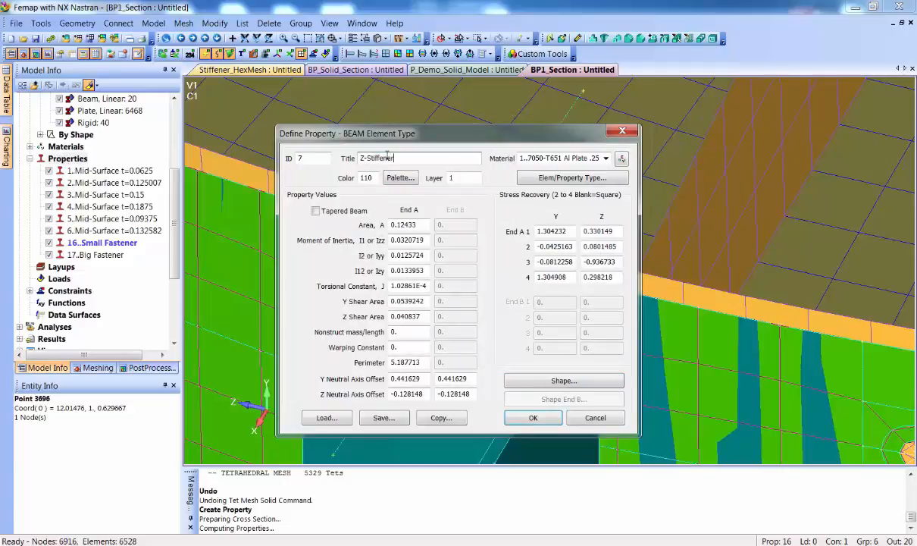
pyautogui.click(533, 418)
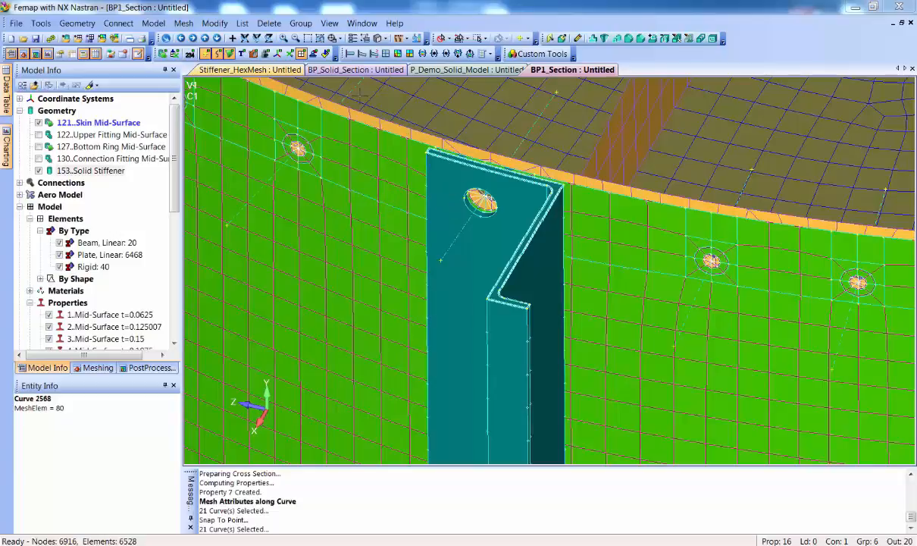
# Step: Select all curves of the Stiffener Curves group for setting mesh attributes along curves, with the selection highlighted in the model
pyautogui.click(185, 24)
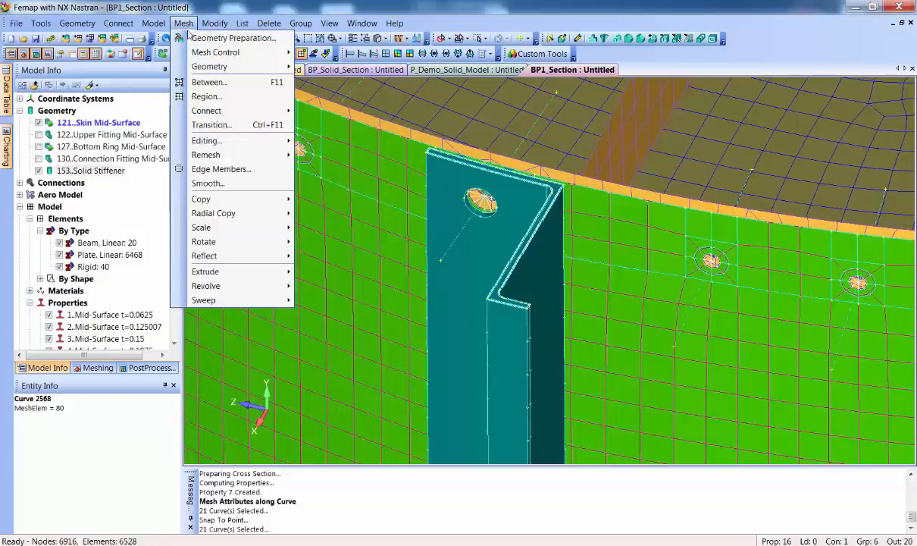
pyautogui.moveTo(216, 52)
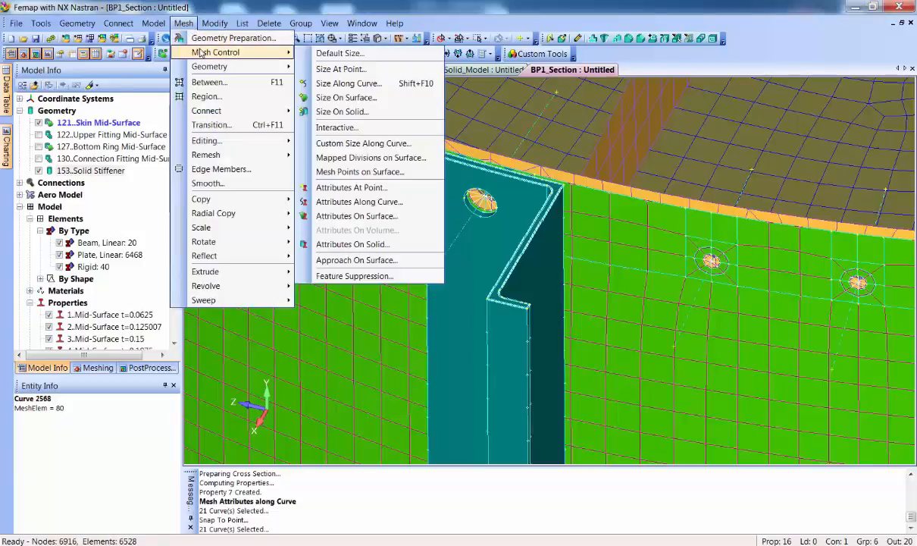
pyautogui.click(403, 202)
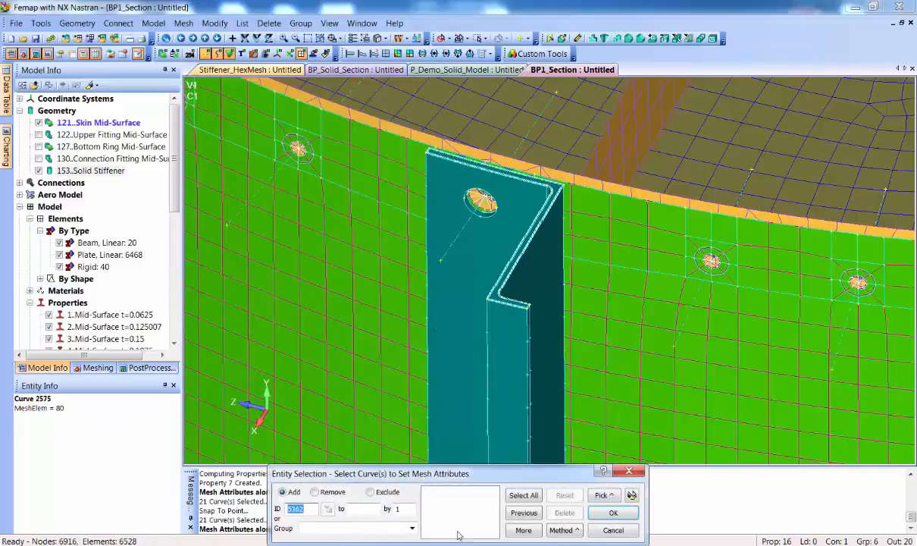
pyautogui.click(411, 528)
pyautogui.click(372, 518)
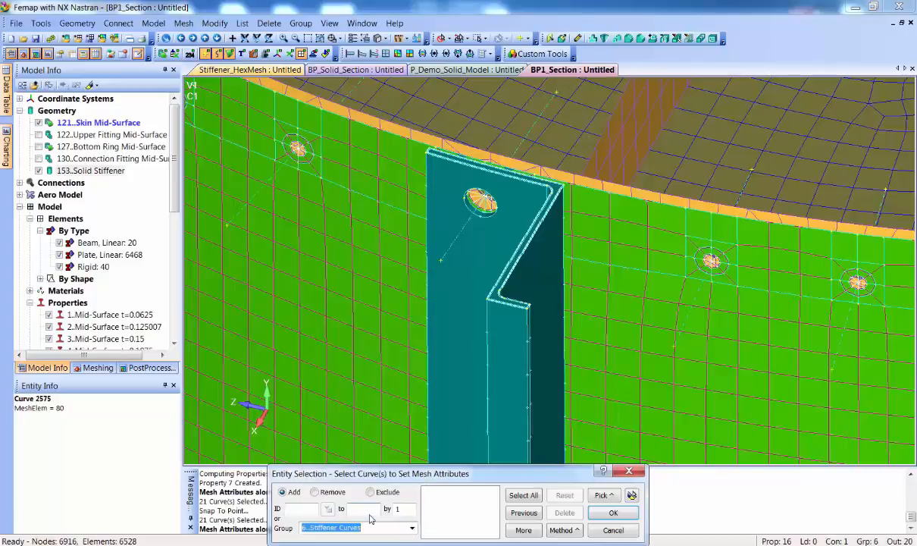
pyautogui.click(631, 495)
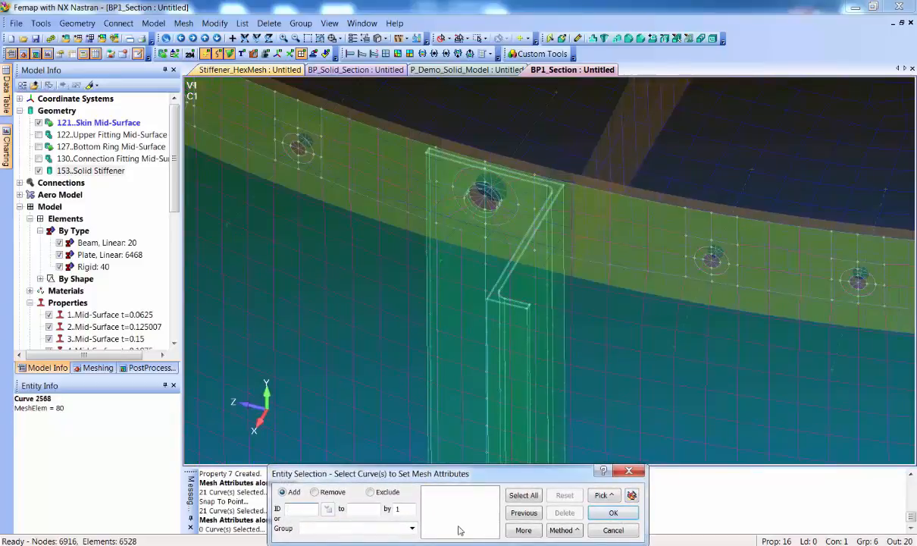
pyautogui.click(411, 528)
pyautogui.click(356, 517)
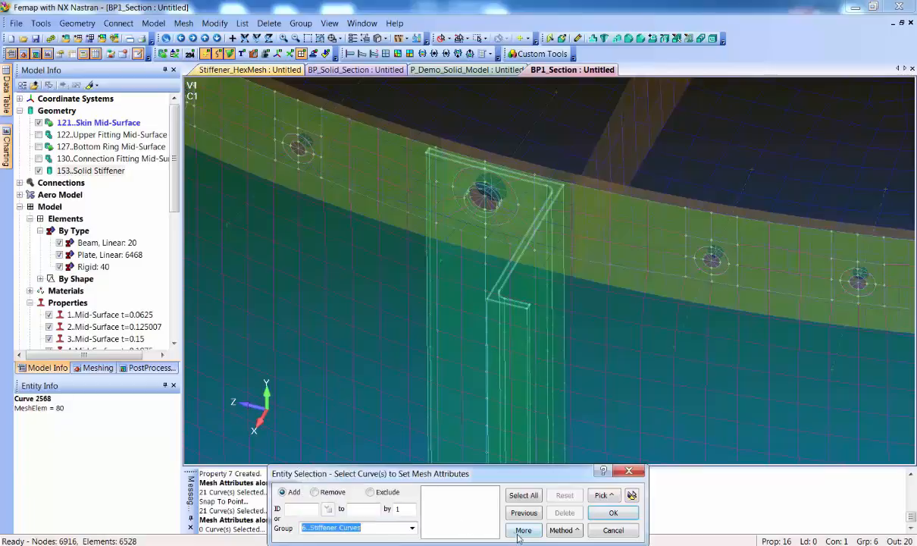
pyautogui.click(521, 530)
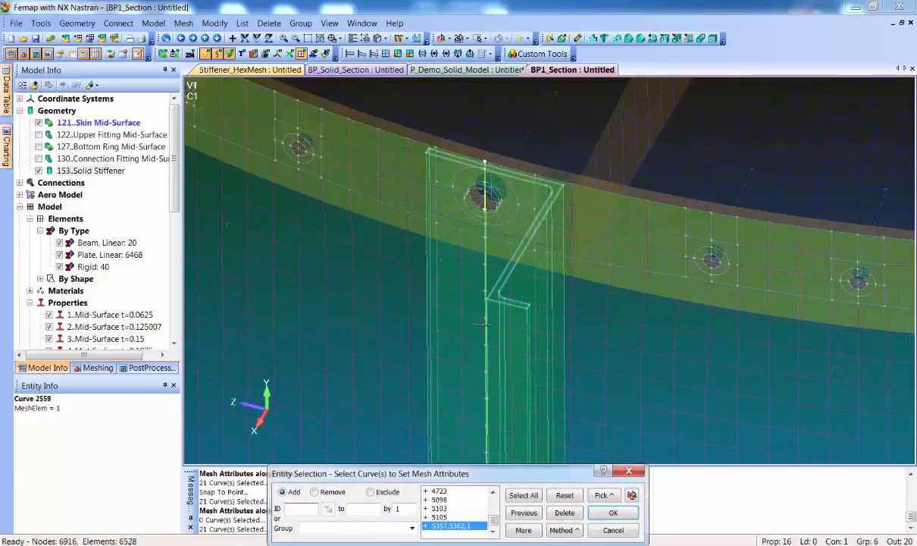
pyautogui.click(600, 512)
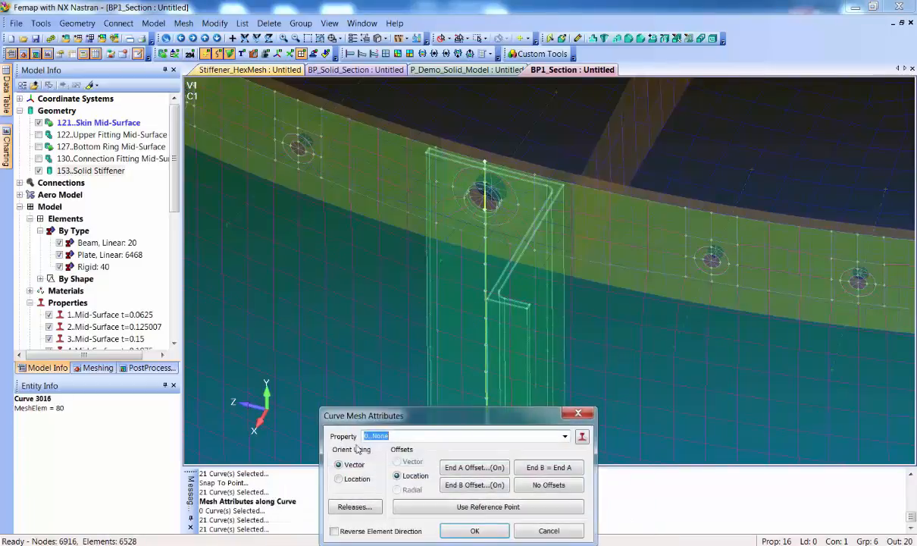
# Step: Assign the Z-Stiffener property to the selected stiffener curves and take their offsets from the section's reference point
pyautogui.click(565, 437)
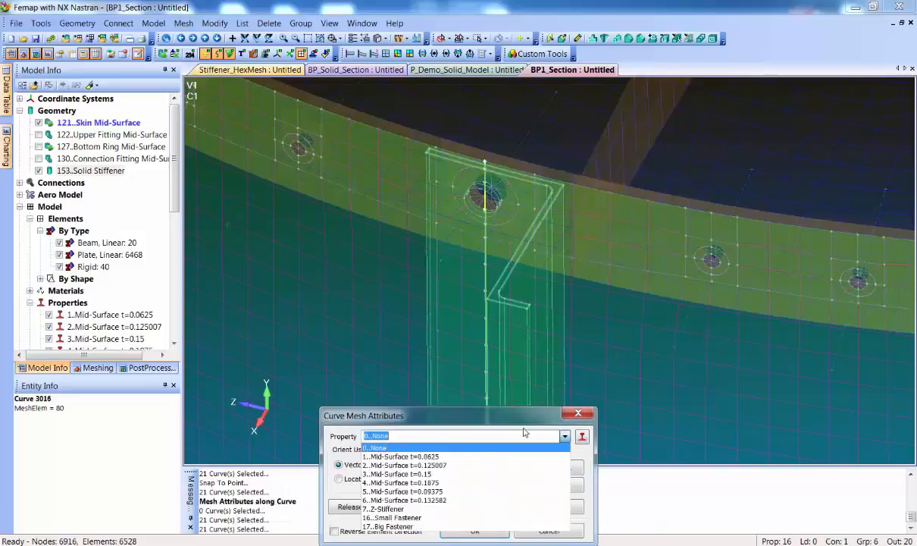
pyautogui.click(442, 508)
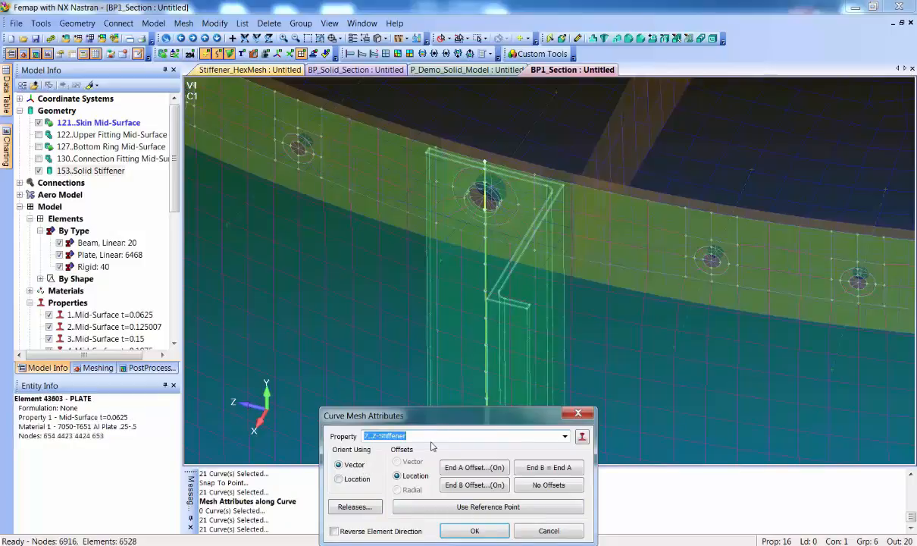
pyautogui.click(460, 512)
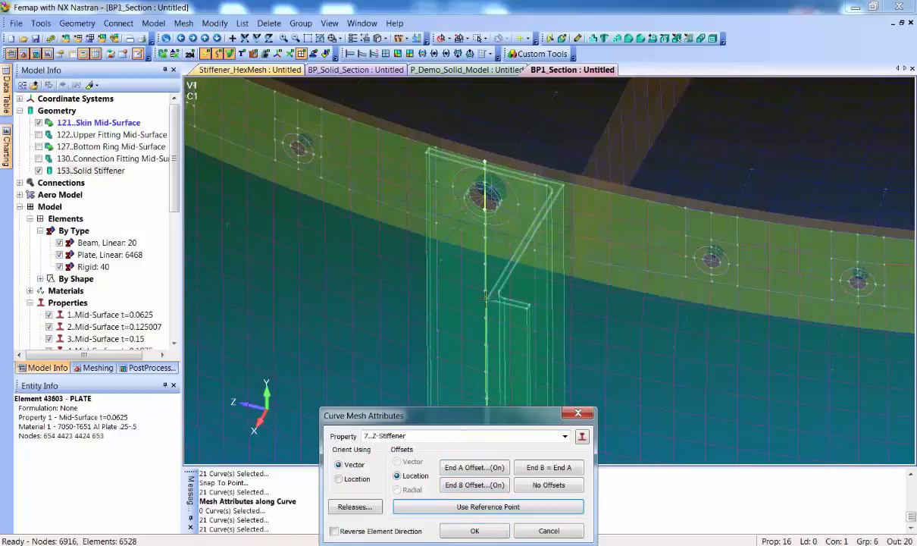
pyautogui.click(467, 534)
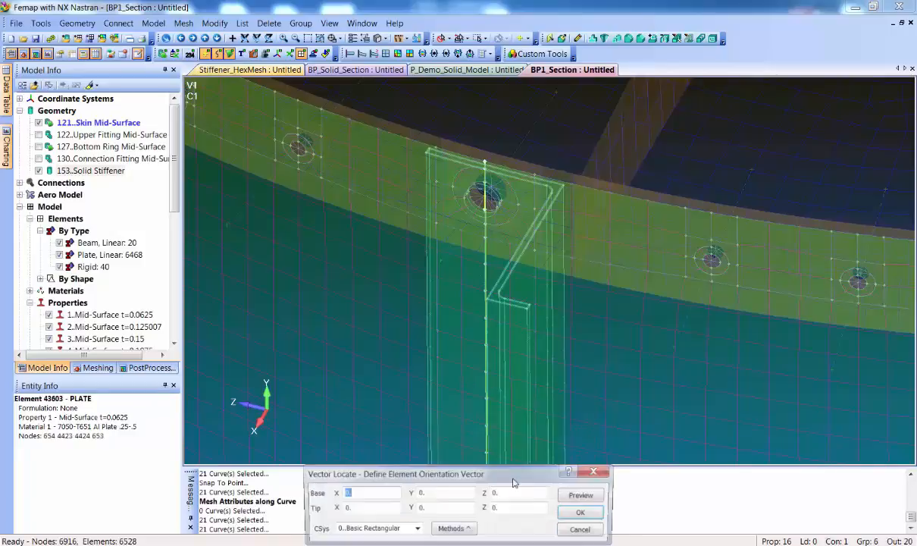
# Step: Define the stiffener curves' element orientation vector along the web, from point 1853 at the flange corner to point 2705
pyautogui.moveTo(554, 222)
pyautogui.mouseDown(button='middle')
pyautogui.moveTo(562, 213)
pyautogui.moveTo(555, 225)
pyautogui.mouseUp(button='middle')
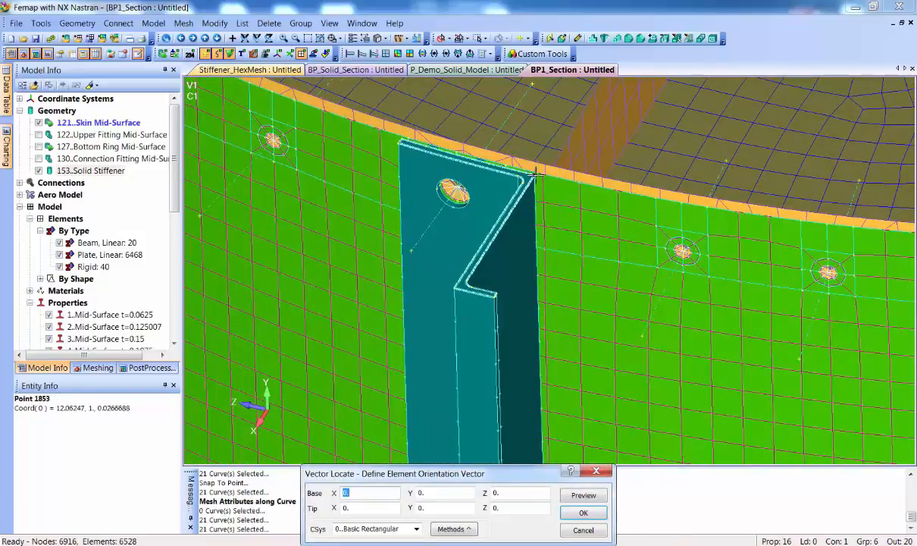
pyautogui.click(494, 259)
pyautogui.click(446, 258)
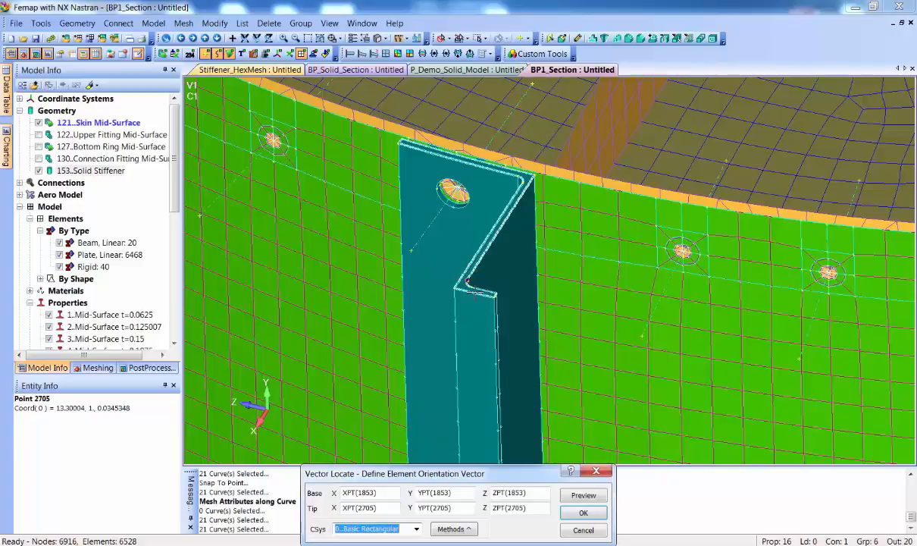
pyautogui.click(596, 514)
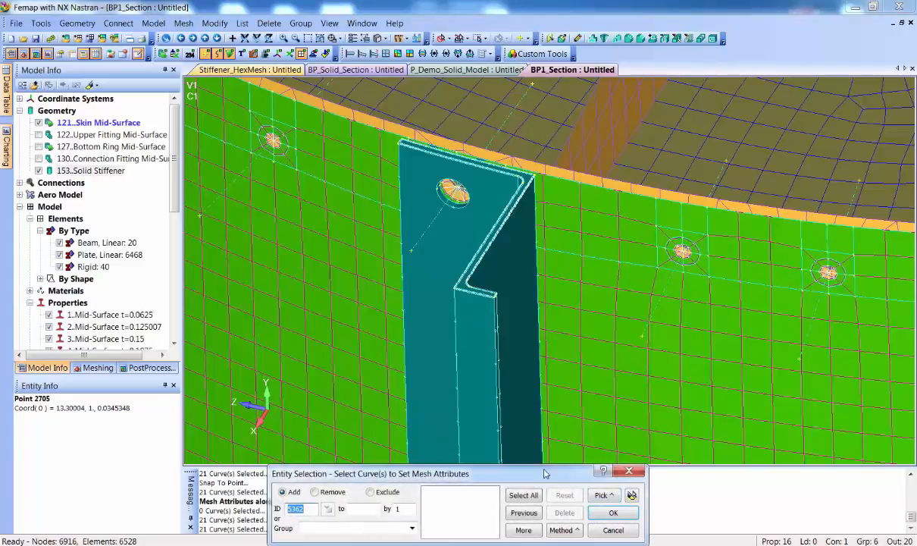
# Step: Close the mesh attribute selection, hide the Solid Stiffener and turn on the thickness and cross-section display
pyautogui.click(612, 531)
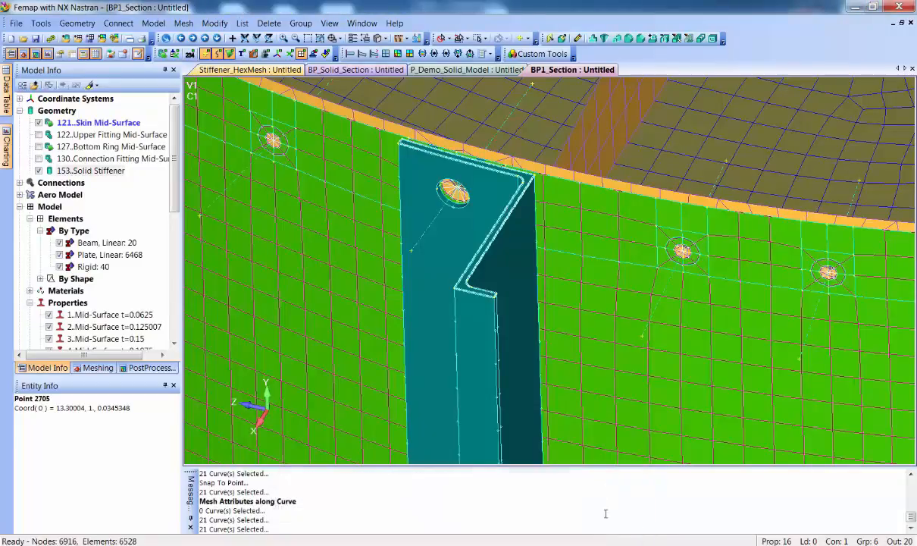
pyautogui.click(39, 170)
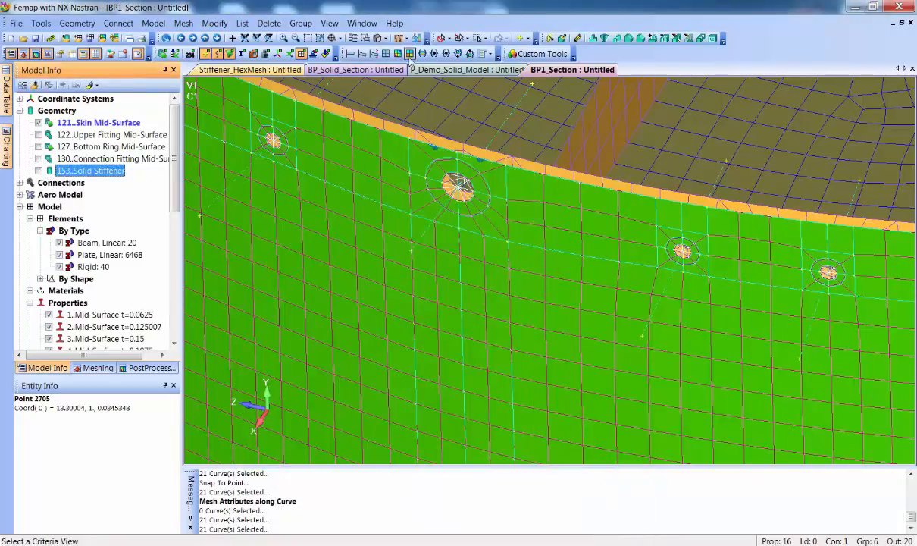
pyautogui.click(378, 38)
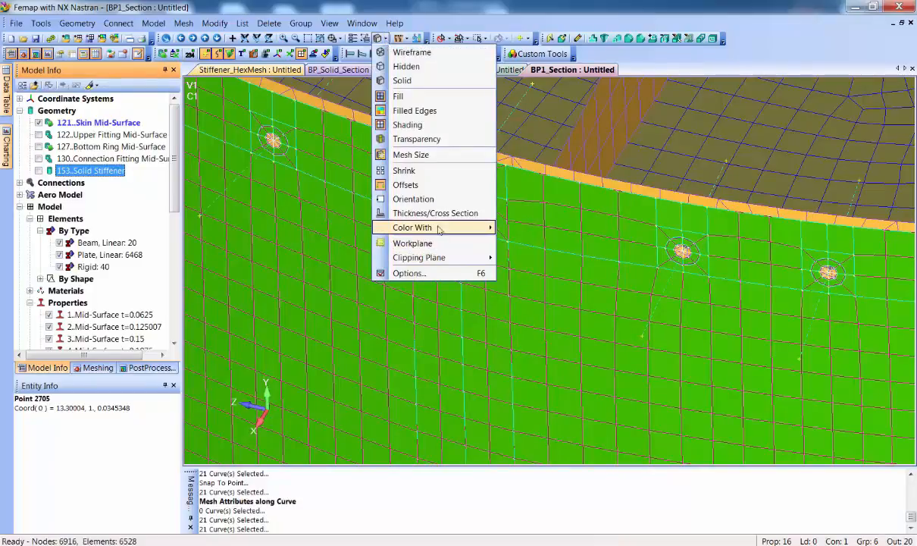
pyautogui.click(435, 215)
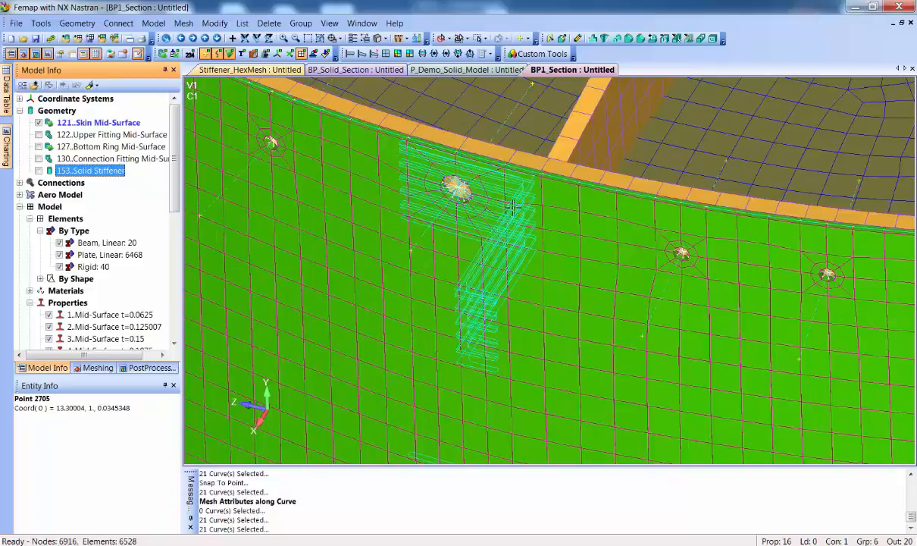
# Step: Examine the Z-section outlines on the stiffener curves near the skin's lower edge for inconsistent orientation
pyautogui.scroll(-2, 528, 237)
pyautogui.scroll(-6, 528, 237)
pyautogui.moveTo(606, 370)
pyautogui.keyDown('ctrl'); pyautogui.mouseDown(button='middle')
pyautogui.moveTo(611, 246)
pyautogui.moveTo(575, 291)
pyautogui.moveTo(577, 344)
pyautogui.moveTo(579, 295)
pyautogui.moveTo(571, 296)
pyautogui.mouseUp(button='middle'); pyautogui.keyUp('ctrl')
pyautogui.keyDown('ctrl'); pyautogui.moveTo(571, 369); pyautogui.dragTo(576, 329, button='middle'); pyautogui.keyUp('ctrl')
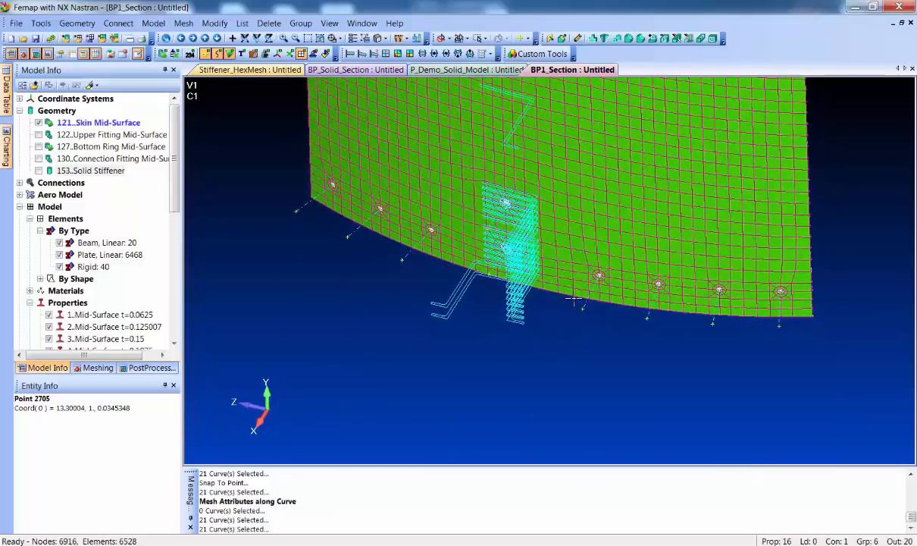
pyautogui.scroll(3, 566, 295)
pyautogui.scroll(3, 565, 296)
pyautogui.moveTo(565, 296); pyautogui.dragTo(534, 313, button='middle')
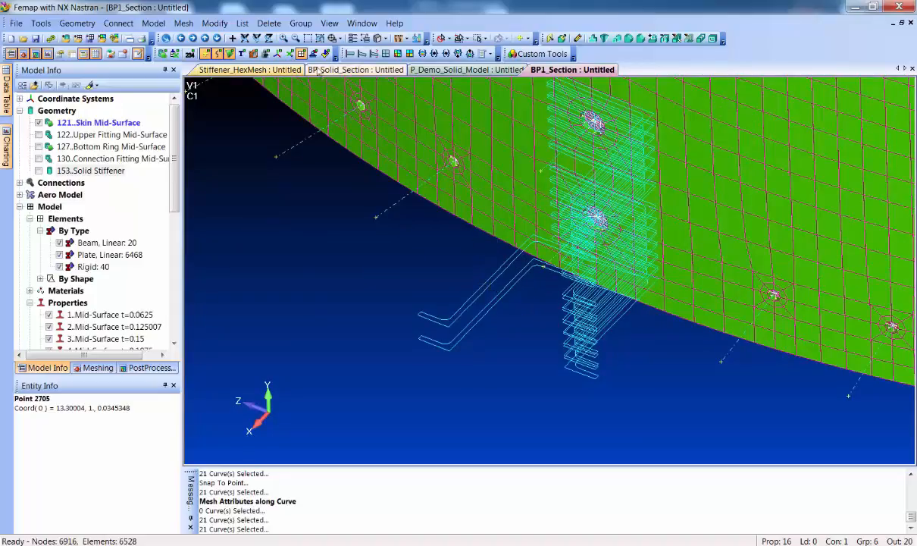
# Step: Reverse the element direction of stiffener curve 5098 at the skin's lower edge, keeping its Z-Stiffener property and existing orientation vector
pyautogui.click(184, 23)
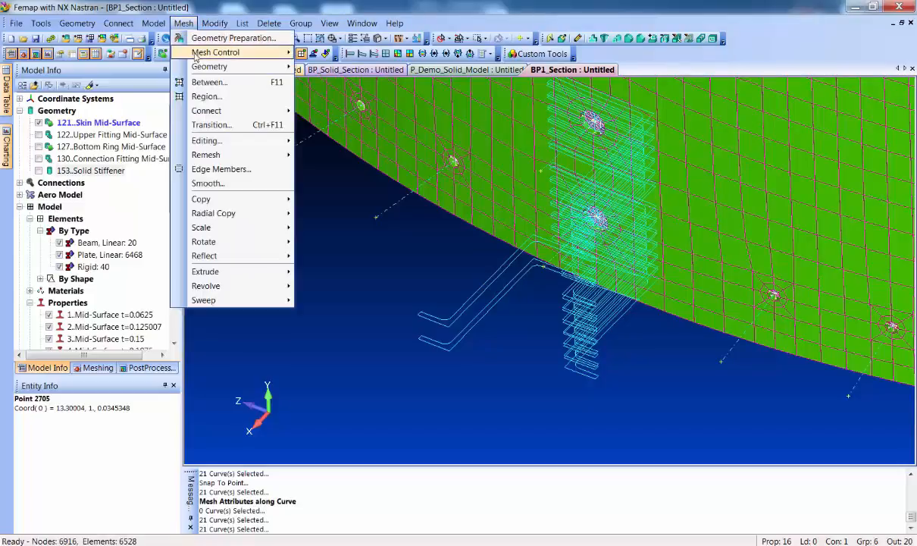
pyautogui.moveTo(216, 52)
pyautogui.click(362, 202)
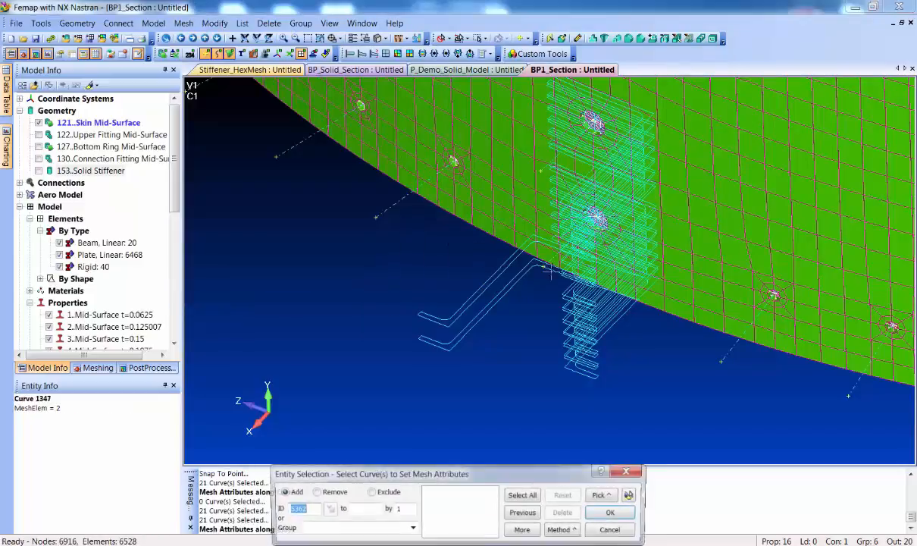
pyautogui.click(567, 257)
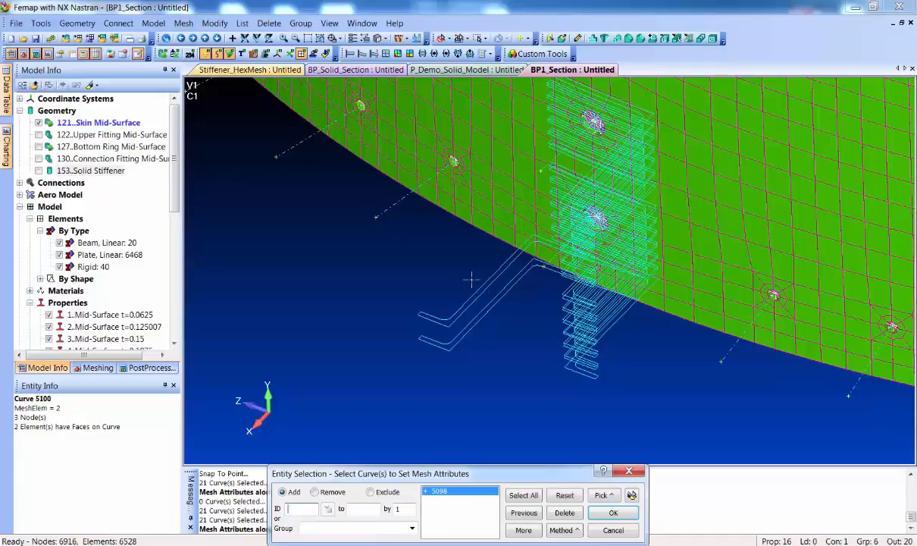
pyautogui.click(613, 513)
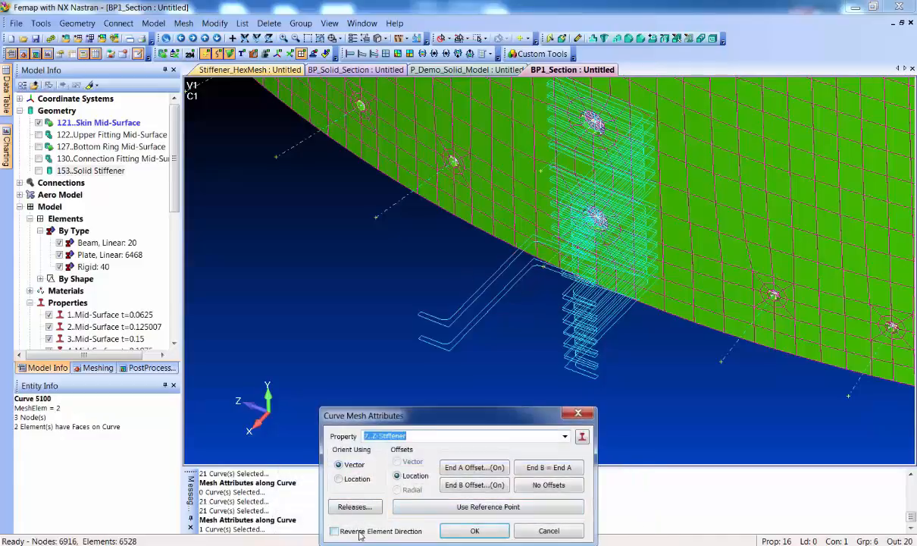
pyautogui.click(360, 532)
pyautogui.click(474, 530)
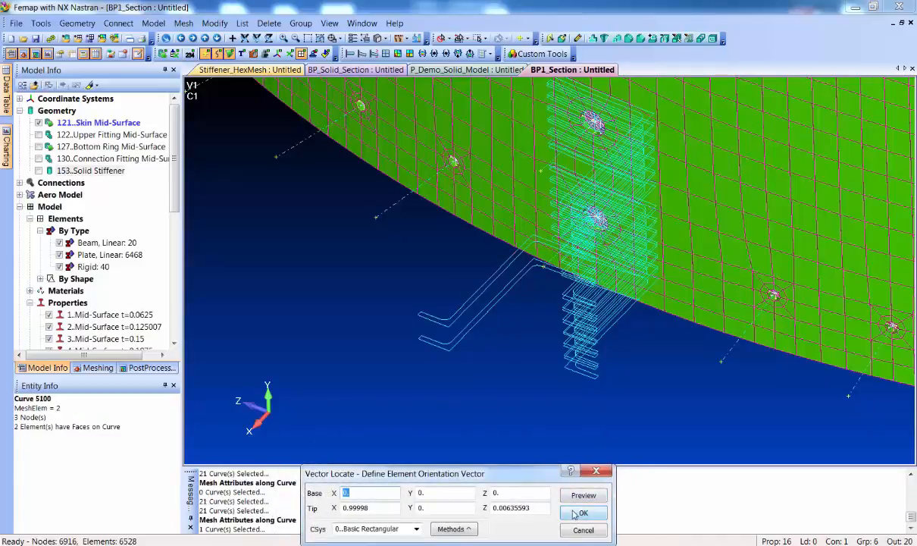
pyautogui.click(594, 516)
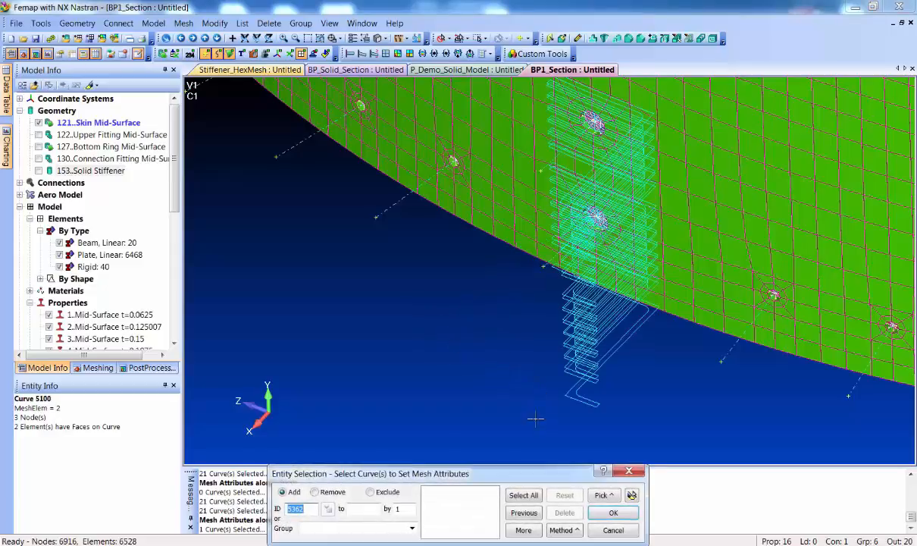
pyautogui.click(613, 530)
# Step: Mesh all curves of the Stiffener Curves group with elements and nodes, using their assigned meshing attributes
pyautogui.scroll(-5, 511, 311)
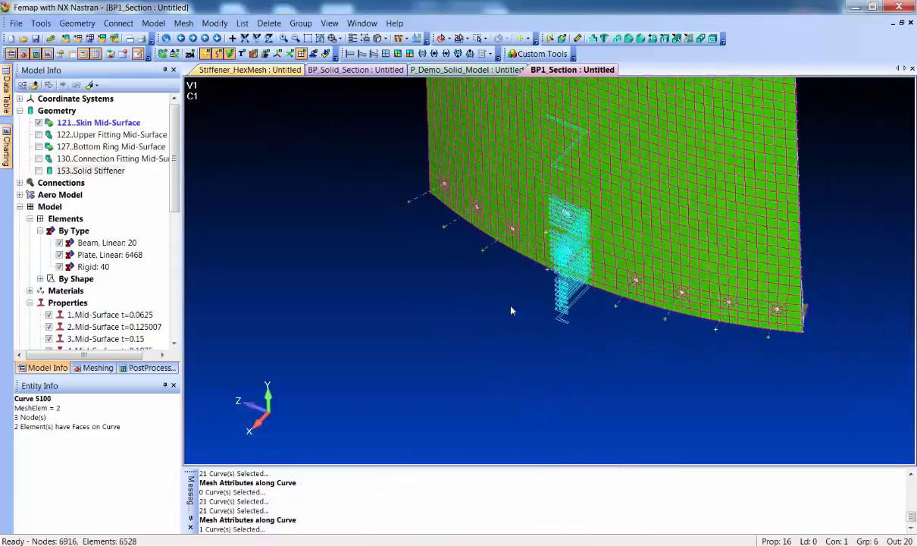
pyautogui.scroll(-1, 511, 311)
pyautogui.keyDown('ctrl'); pyautogui.moveTo(511, 182); pyautogui.dragTo(421, 327, button='middle'); pyautogui.keyUp('ctrl')
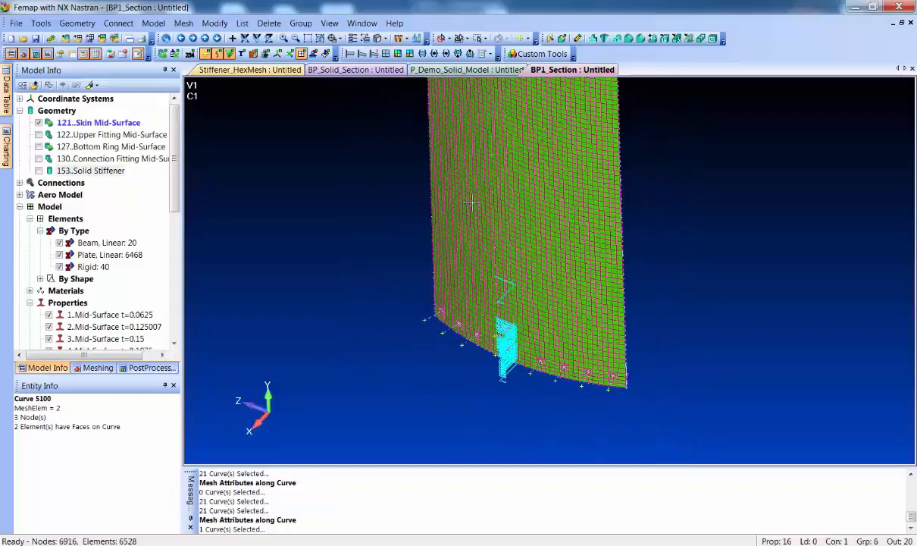
pyautogui.moveTo(471, 202); pyautogui.dragTo(459, 285, button='middle')
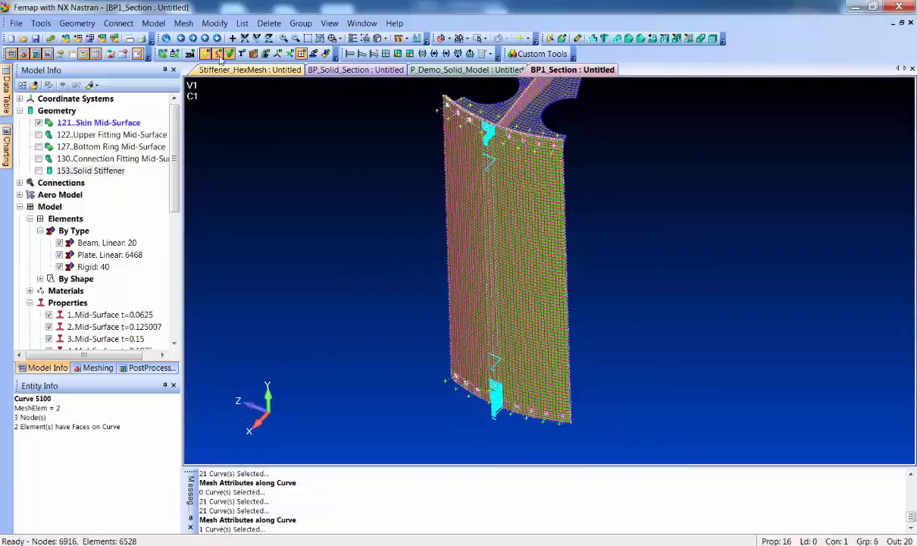
pyautogui.click(183, 23)
pyautogui.moveTo(204, 68)
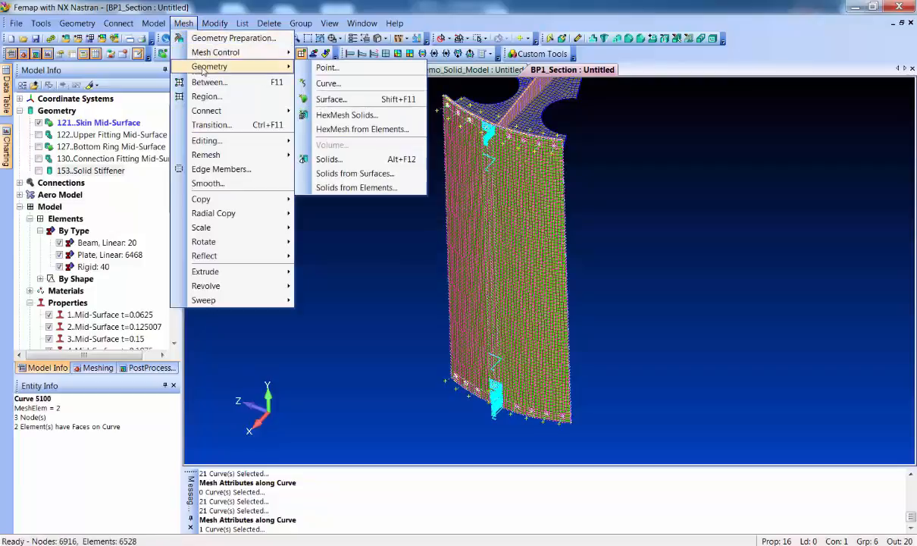
pyautogui.click(337, 84)
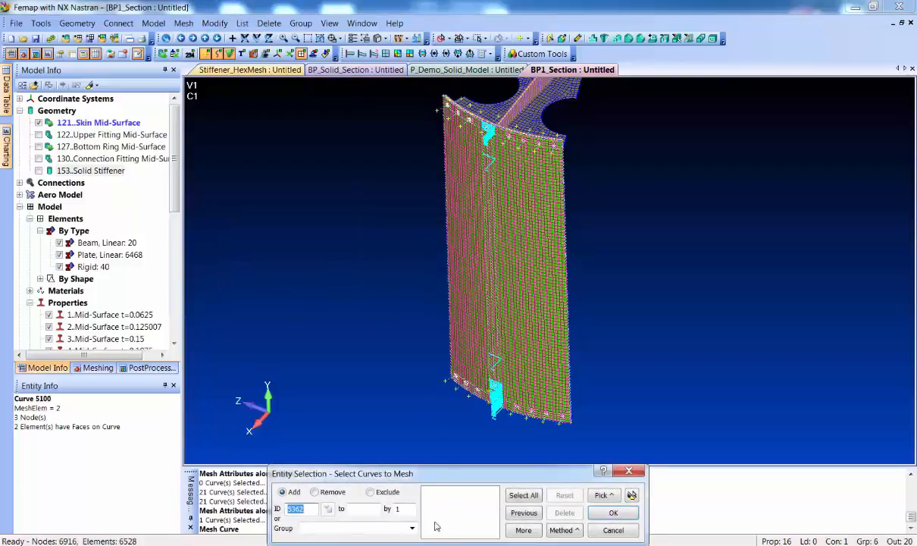
pyautogui.click(390, 528)
pyautogui.click(356, 517)
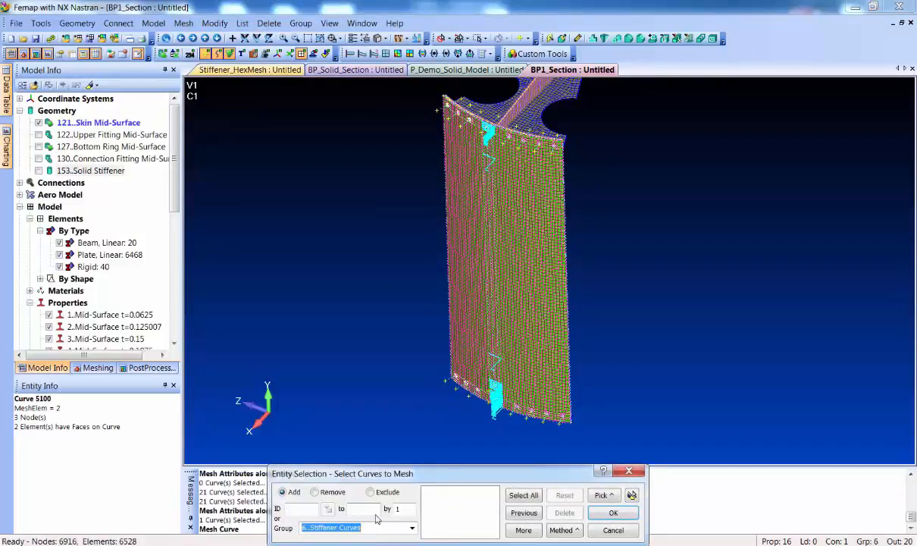
pyautogui.click(610, 516)
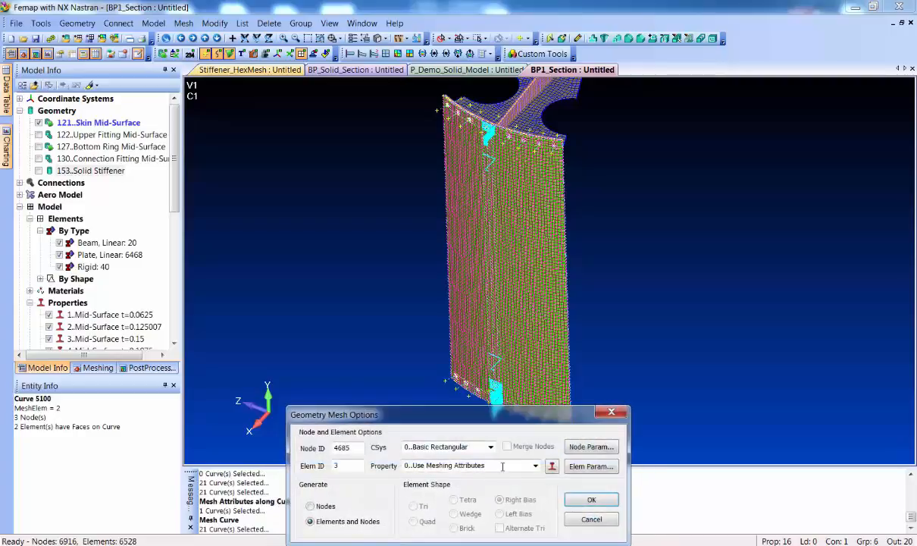
pyautogui.click(590, 500)
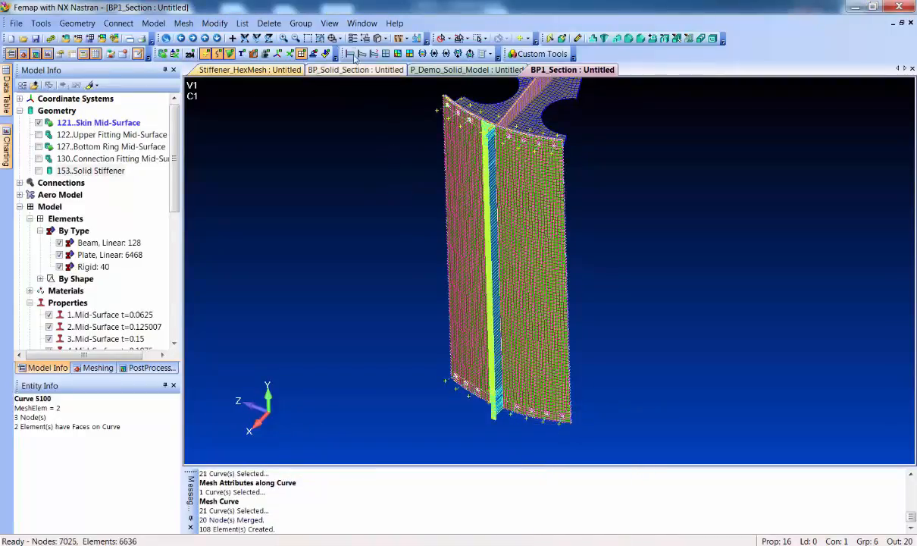
# Step: Examine the meshed Z-section beams close up at the skin's upper edge and along the full stiffener
pyautogui.click(307, 37)
pyautogui.click(455, 119)
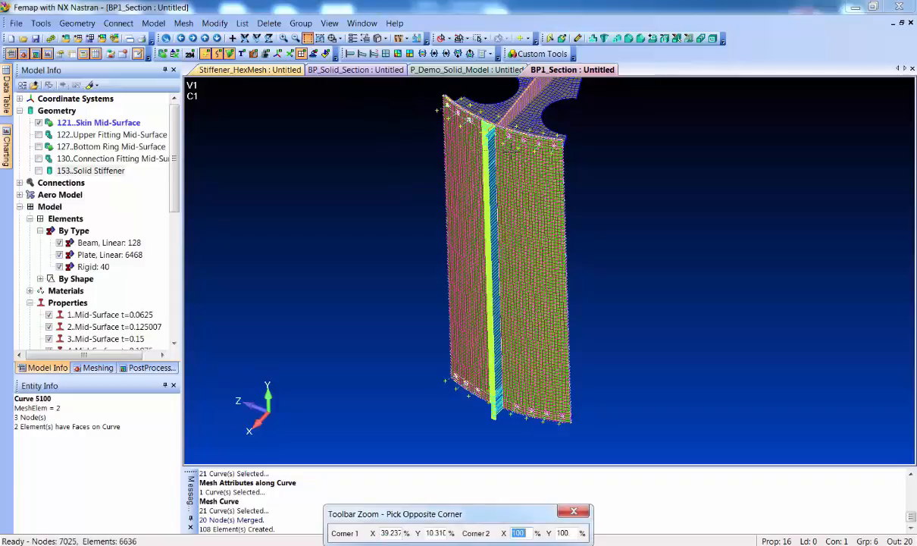
pyautogui.click(512, 150)
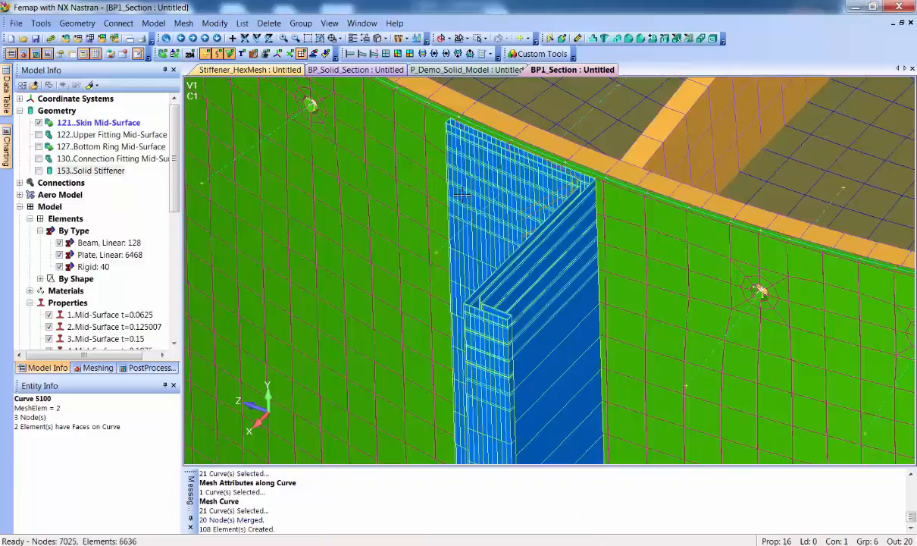
pyautogui.scroll(-8, 482, 258)
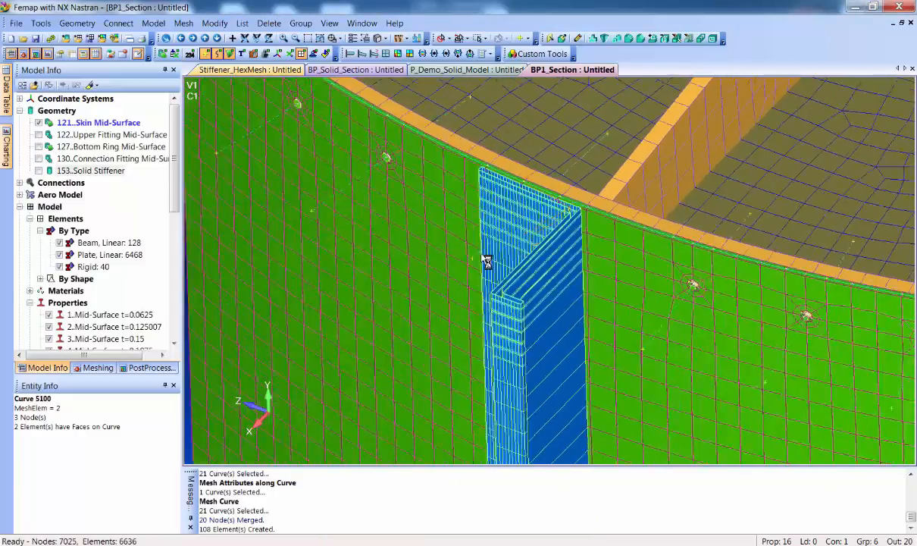
pyautogui.scroll(-5, 480, 257)
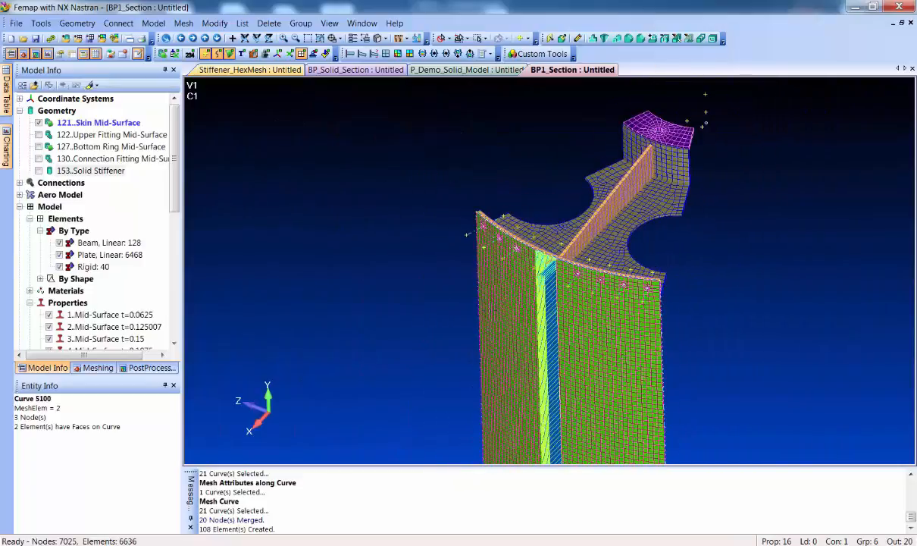
pyautogui.keyDown('ctrl'); pyautogui.moveTo(463, 305); pyautogui.dragTo(416, 144, button='middle'); pyautogui.keyUp('ctrl')
pyautogui.scroll(-5, 416, 256)
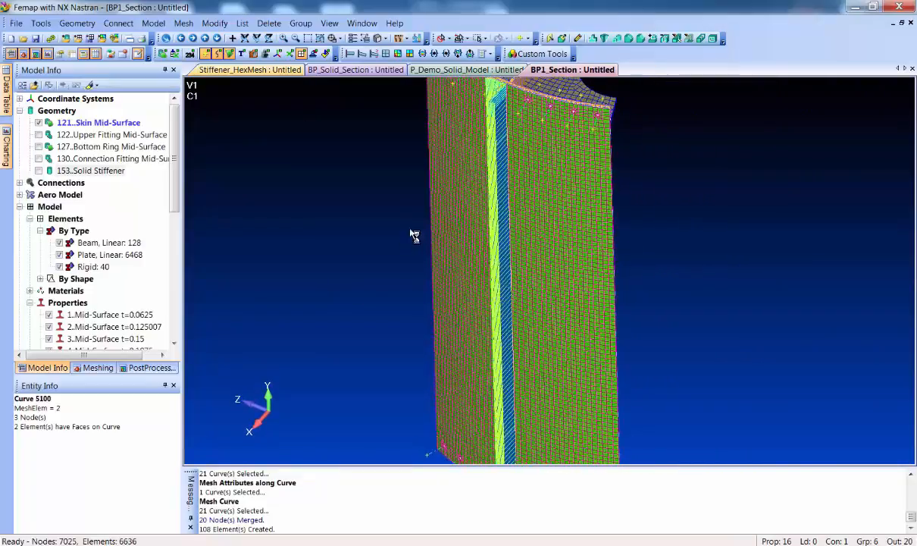
# Step: Check all nodes of the model for coincidence, preview the candidates and merge the coincident nodes
pyautogui.click(41, 22)
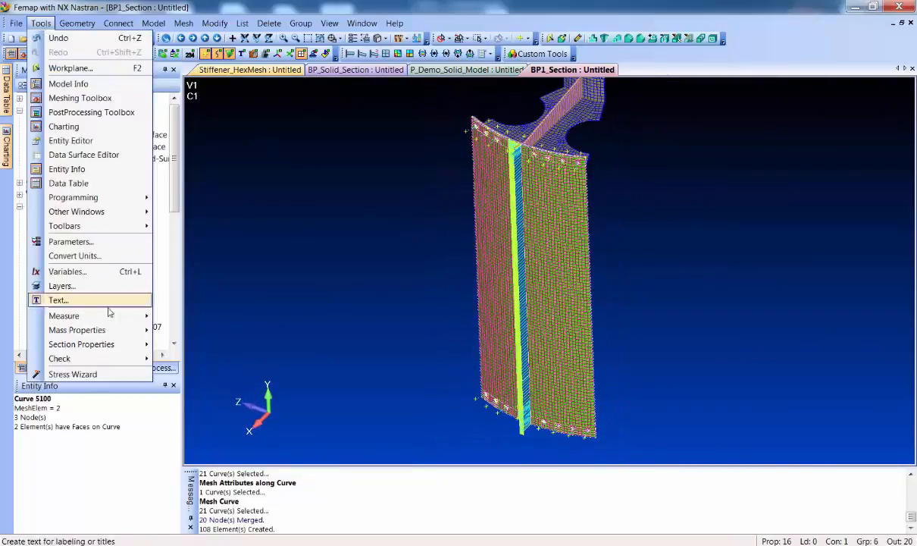
pyautogui.moveTo(114, 358)
pyautogui.click(208, 388)
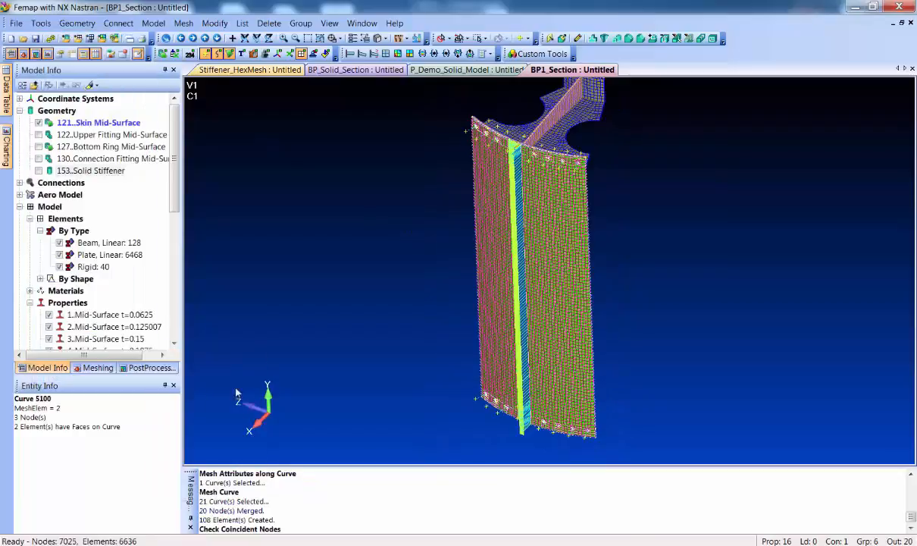
pyautogui.click(523, 495)
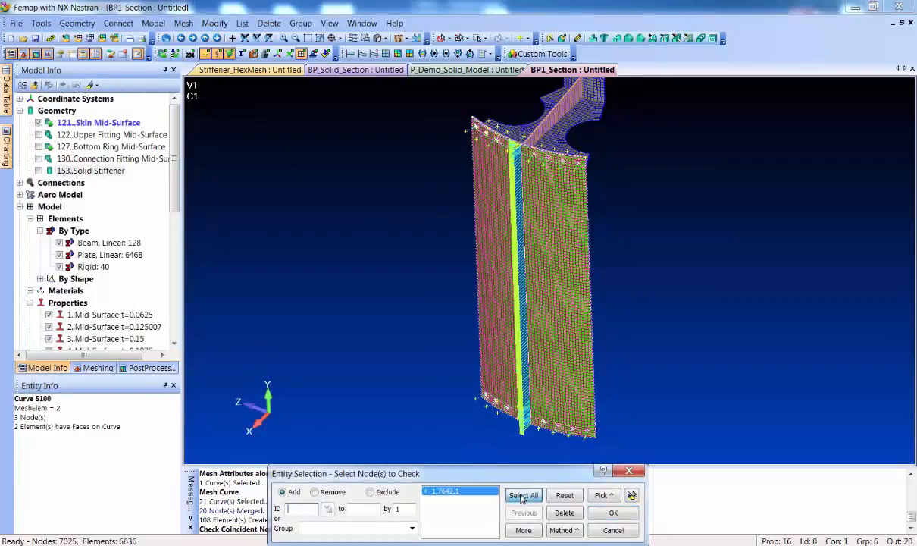
pyautogui.click(613, 512)
pyautogui.click(379, 338)
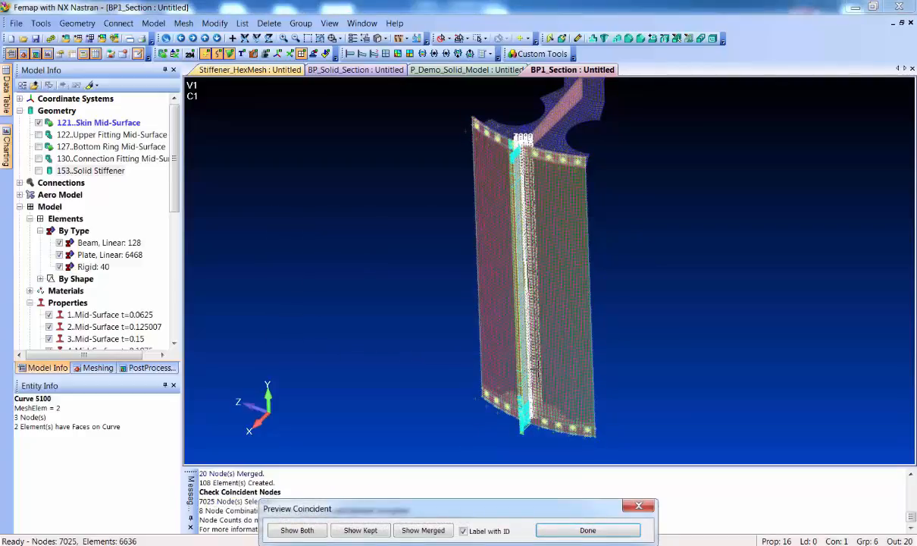
pyautogui.click(587, 529)
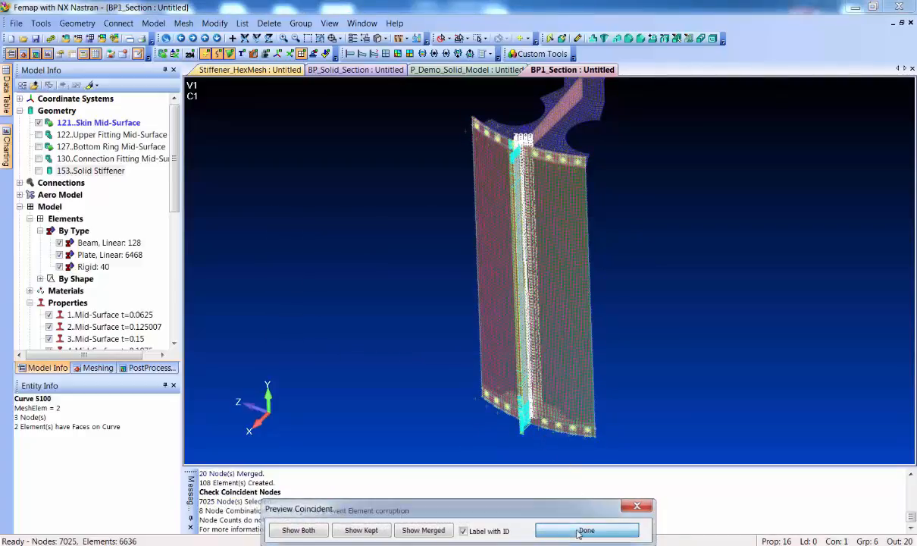
pyautogui.click(488, 337)
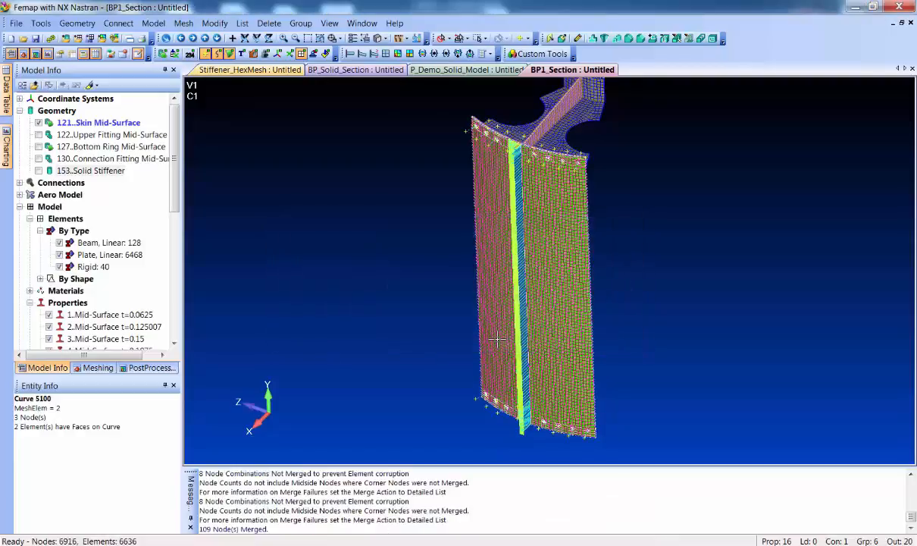
# Step: Examine the complete BP1_Full_Ready_To_Run model, with its stiffened skin, upper fitting and 1000 load above the hub
pyautogui.moveTo(358, 380); pyautogui.dragTo(515, 345, button='middle')
pyautogui.scroll(-3, 514, 347)
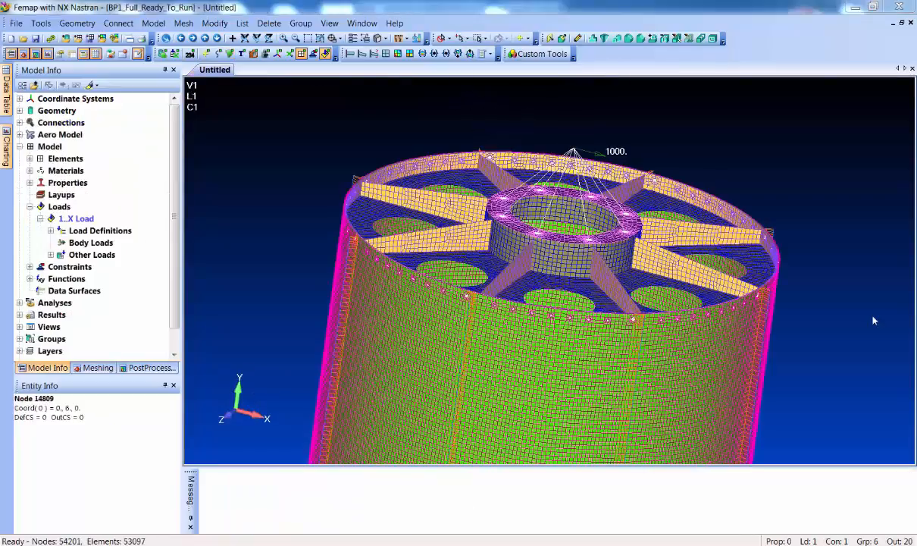
pyautogui.keyDown('ctrl'); pyautogui.moveTo(821, 418); pyautogui.dragTo(809, 321, button='middle'); pyautogui.keyUp('ctrl')
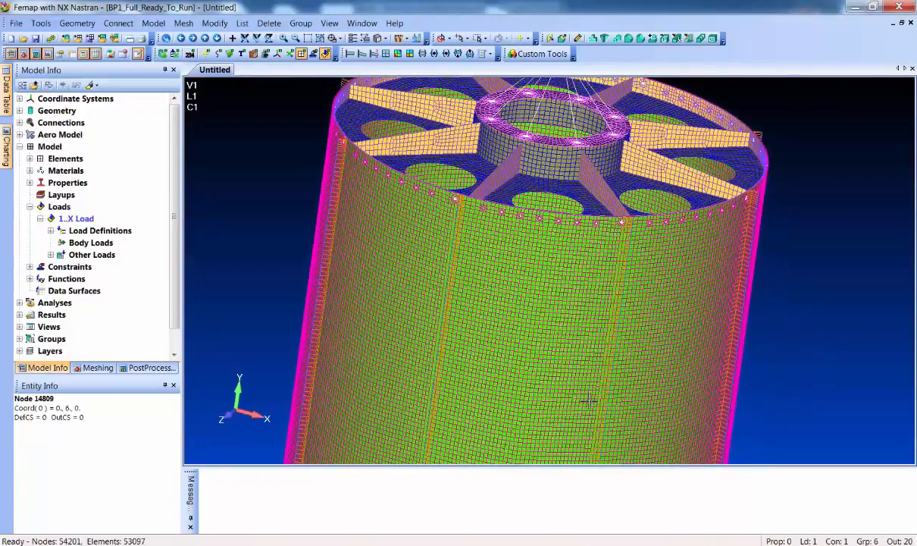
pyautogui.scroll(-2, 610, 356)
pyautogui.scroll(-2, 611, 357)
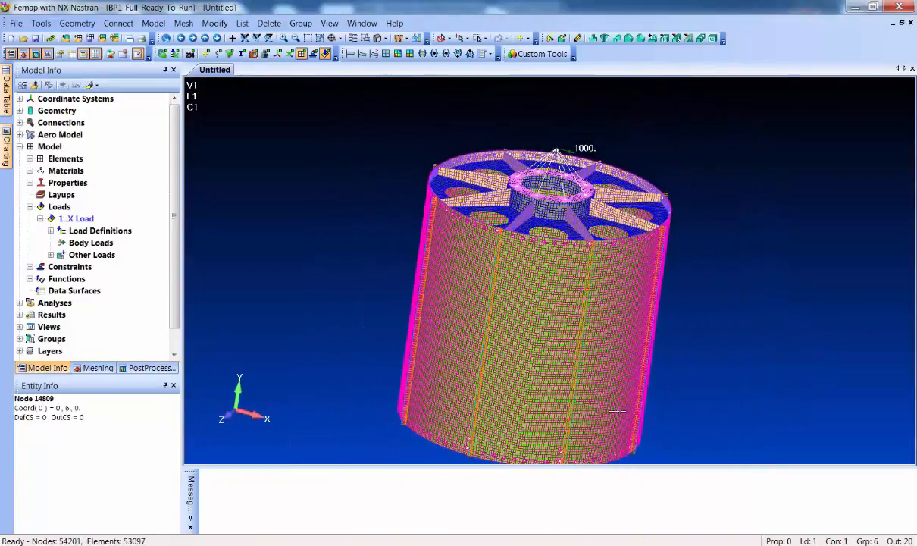
pyautogui.moveTo(613, 404); pyautogui.dragTo(555, 324, button='middle')
pyautogui.scroll(3, 561, 155)
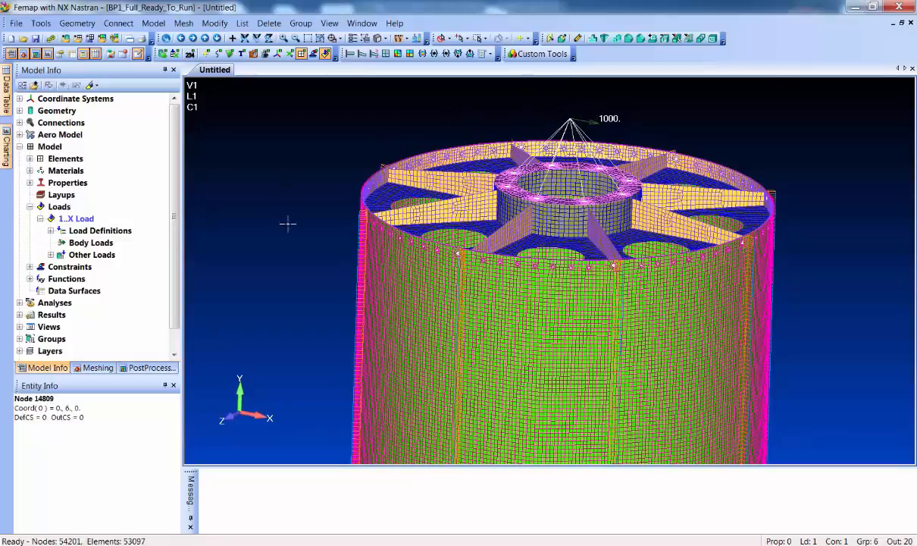
# Step: Copy the X Load set twice to create load sets 2 and 3
pyautogui.rightClick(77, 221)
pyautogui.click(105, 256)
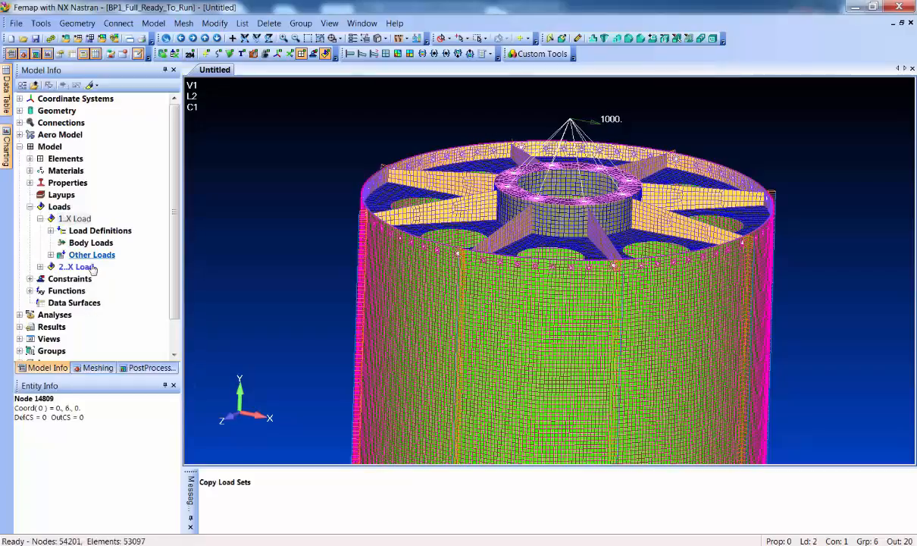
pyautogui.rightClick(92, 268)
pyautogui.click(125, 303)
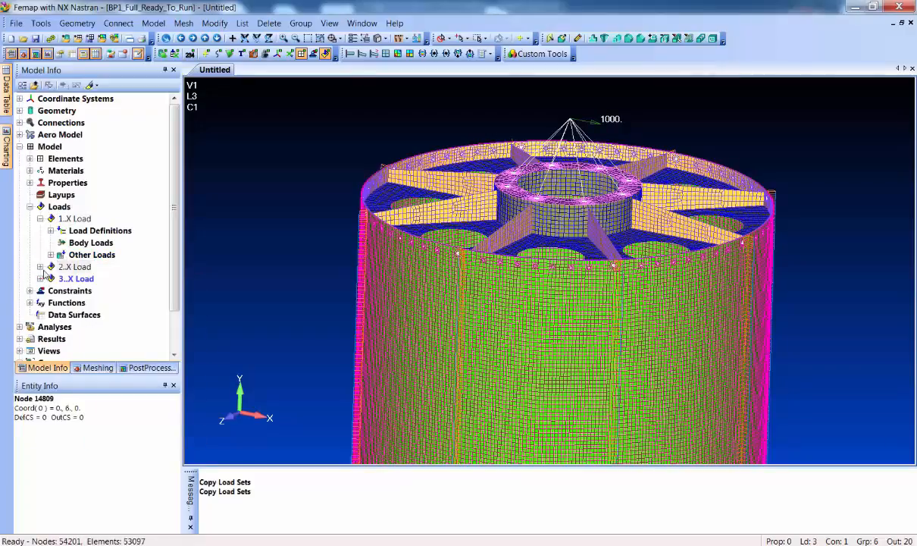
# Step: Rename load set 2 to Y Load
pyautogui.click(41, 267)
pyautogui.click(76, 266)
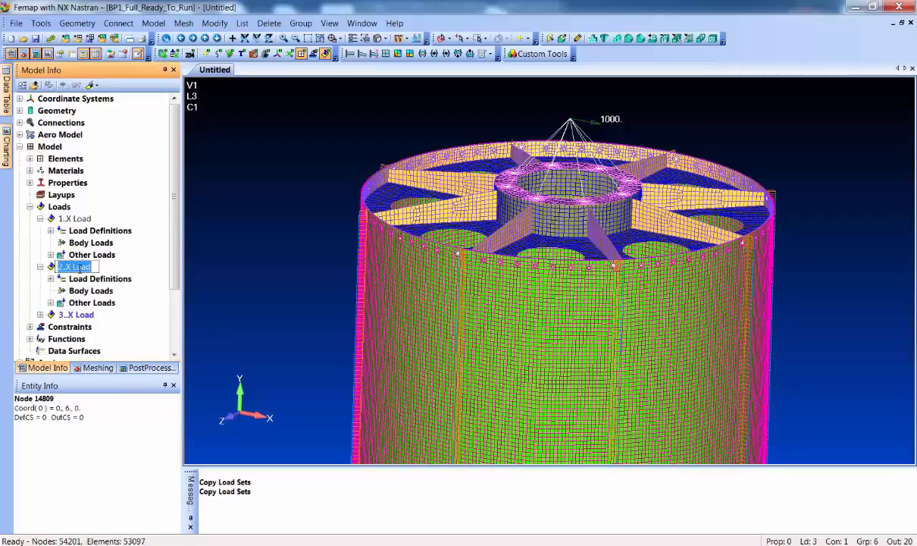
pyautogui.write('Y Load')
pyautogui.click(95, 279)
# Step: Edit the nodal force definition in the Y Load set, setting FX to 0 and FY to 1000
pyautogui.click(51, 278)
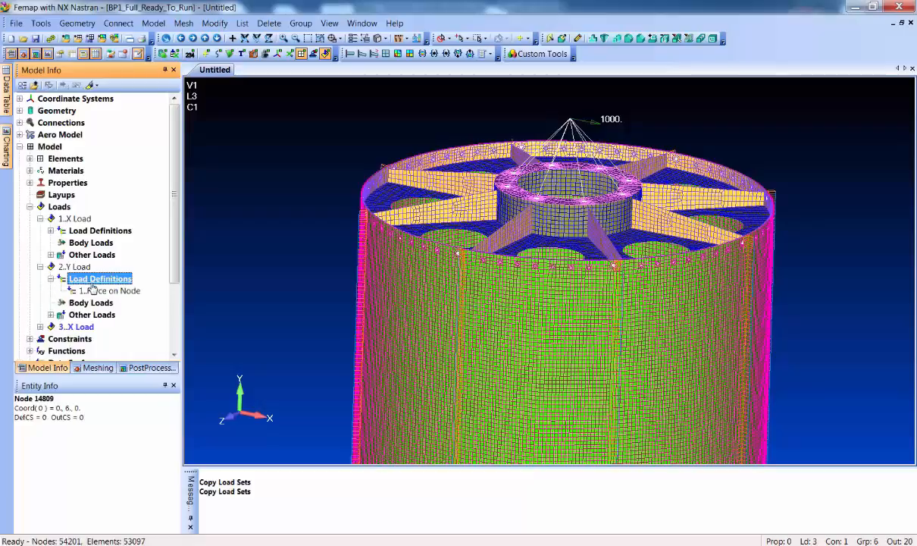
pyautogui.rightClick(90, 291)
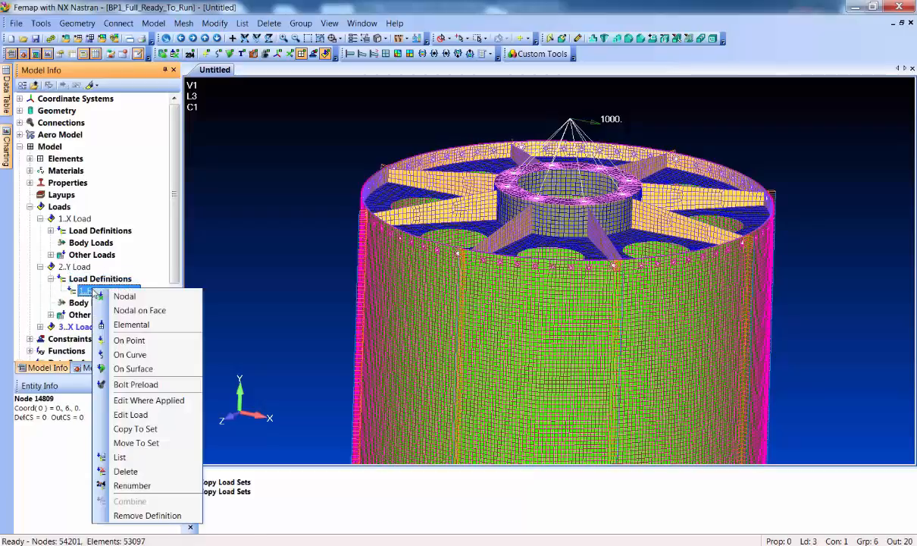
pyautogui.click(144, 413)
pyautogui.doubleClick(419, 434)
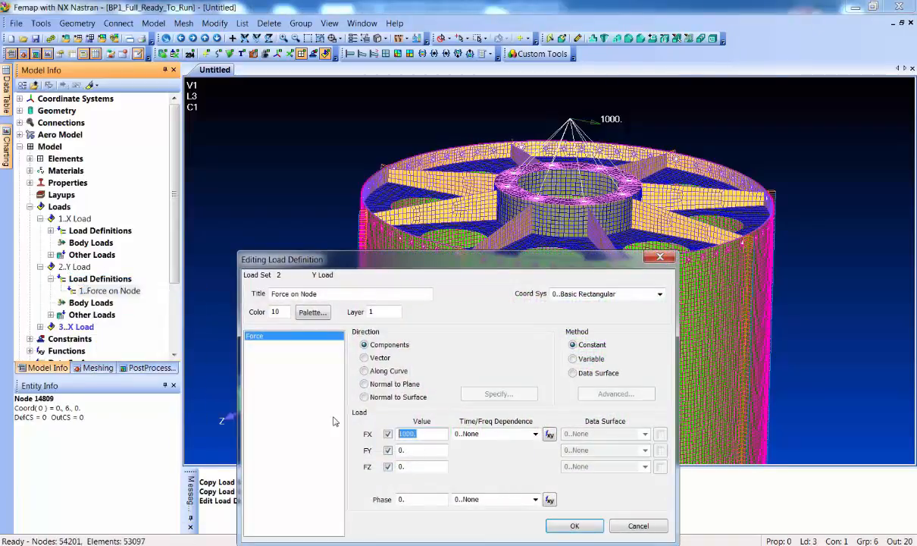
pyautogui.write('0')
pyautogui.press('Tab')
pyautogui.write('1000')
pyautogui.press('Return')
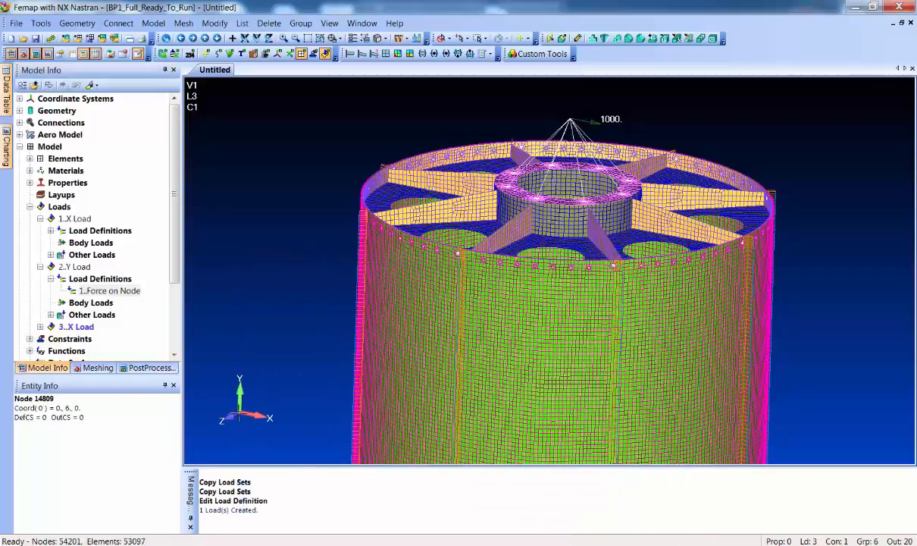
# Step: Rename load set 3 to Z Load
pyautogui.click(40, 326)
pyautogui.click(86, 315)
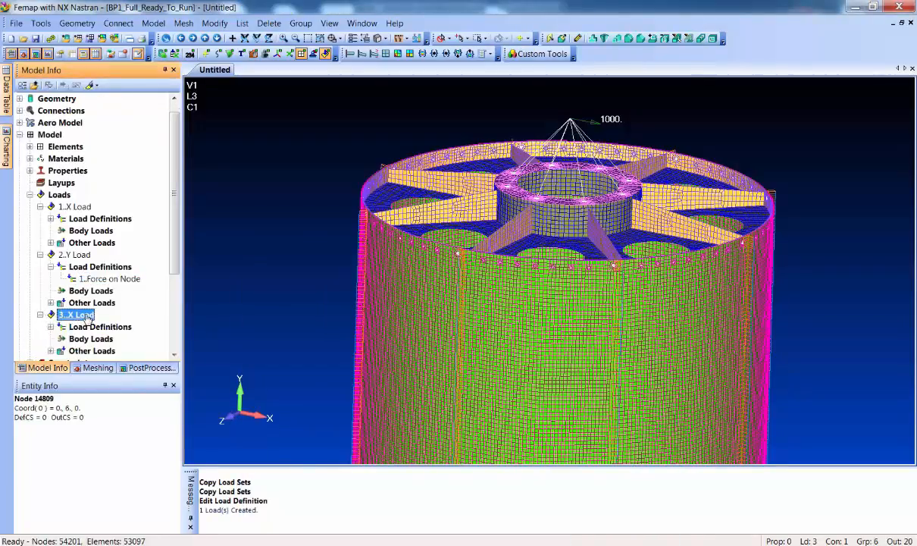
pyautogui.click(88, 315)
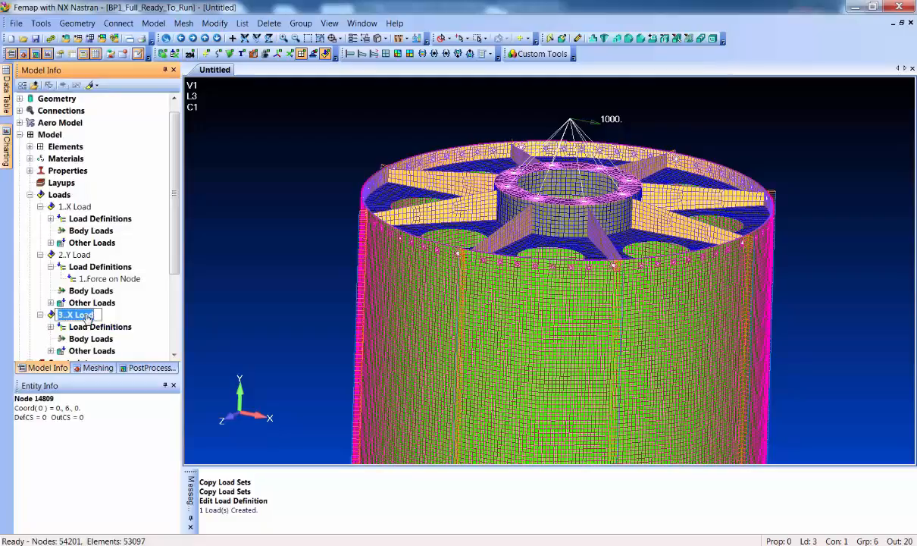
pyautogui.press('BackSpace')
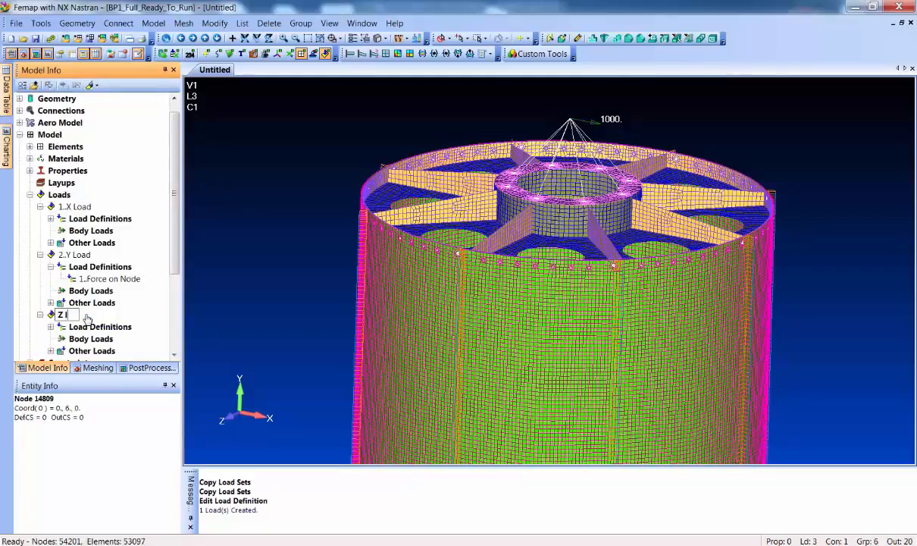
pyautogui.write('Z Load')
pyautogui.press('Return')
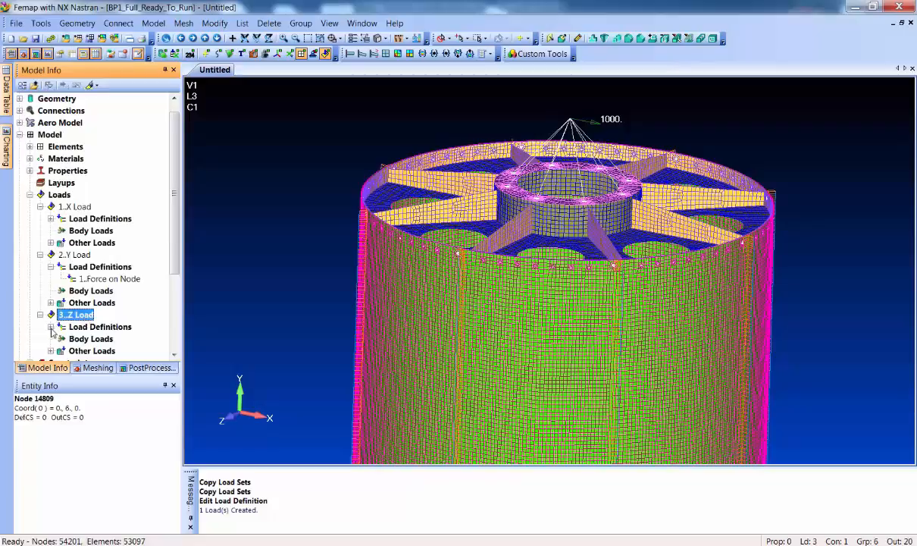
# Step: Edit the nodal force definition in the Z Load set, setting FX to 0 and FZ to 1000
pyautogui.doubleClick(99, 327)
pyautogui.rightClick(91, 338)
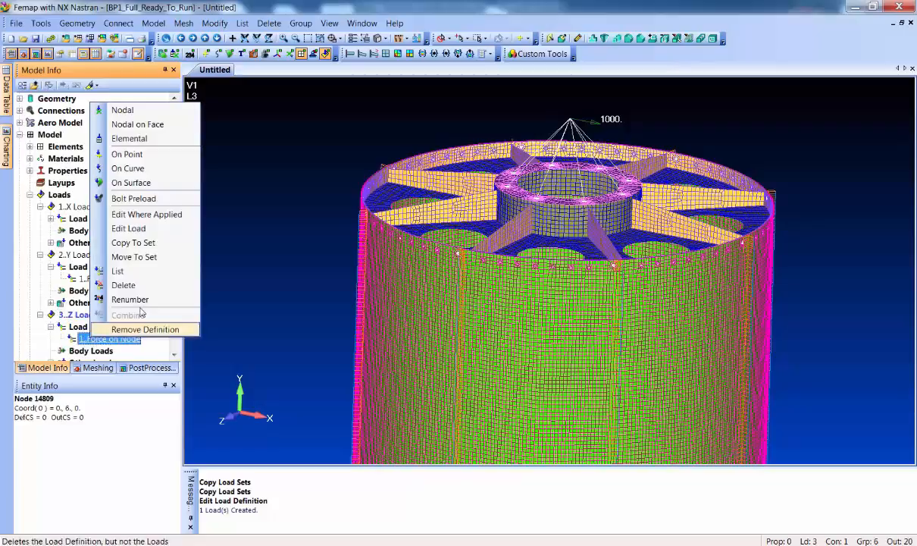
pyautogui.click(130, 228)
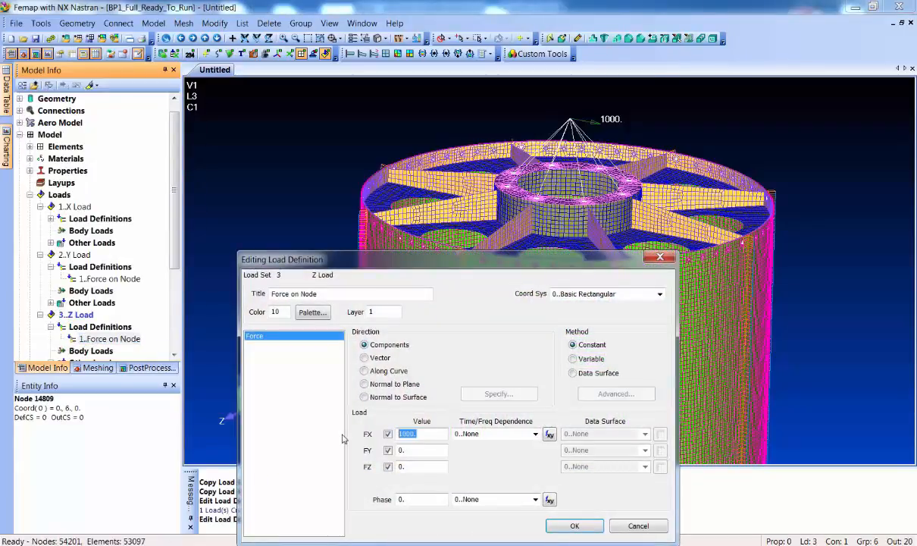
pyautogui.write('0')
pyautogui.press('Tab')
pyautogui.press('Tab')
pyautogui.press('Tab')
pyautogui.press('Tab')
pyautogui.press('Tab')
pyautogui.press('Tab')
pyautogui.write('1000')
pyautogui.press('Return')
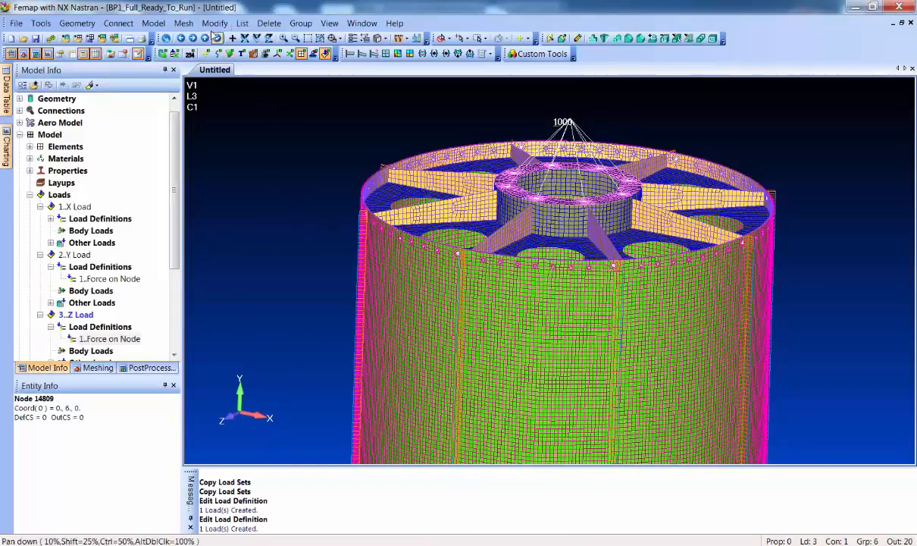
# Step: Delete the existing NX Nastran modes and transient analysis sets
pyautogui.click(154, 24)
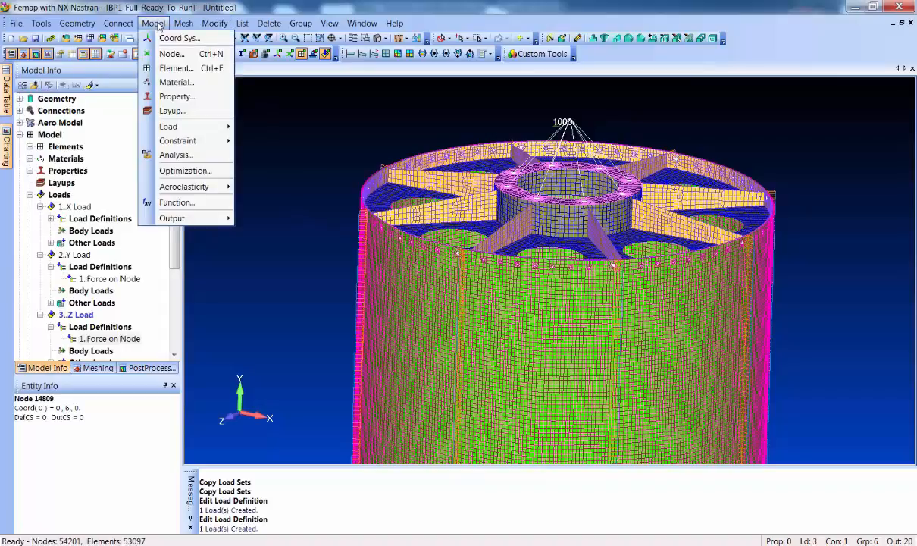
pyautogui.click(190, 156)
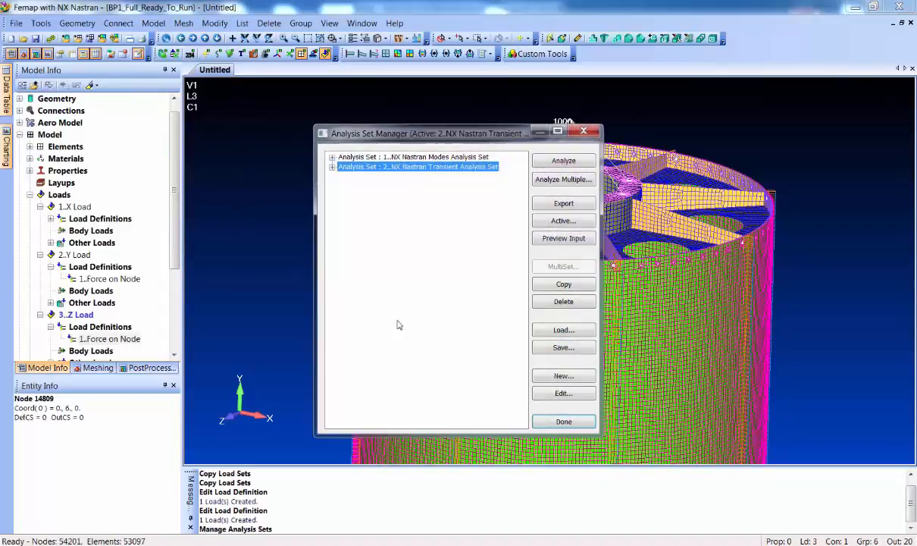
pyautogui.click(570, 303)
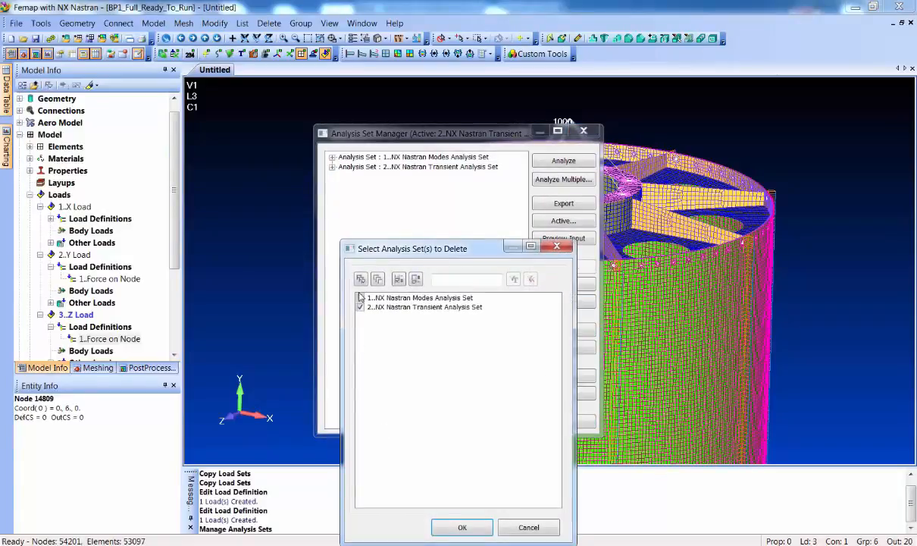
pyautogui.click(462, 527)
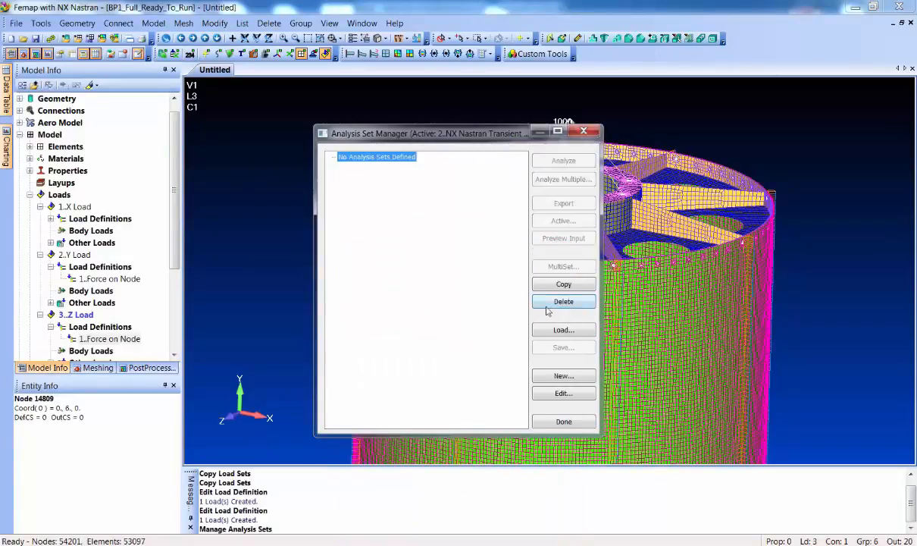
# Step: Create an NX Nastran static analysis set with cases pairing the Base constraint with the X, Y and Z Load sets
pyautogui.click(574, 376)
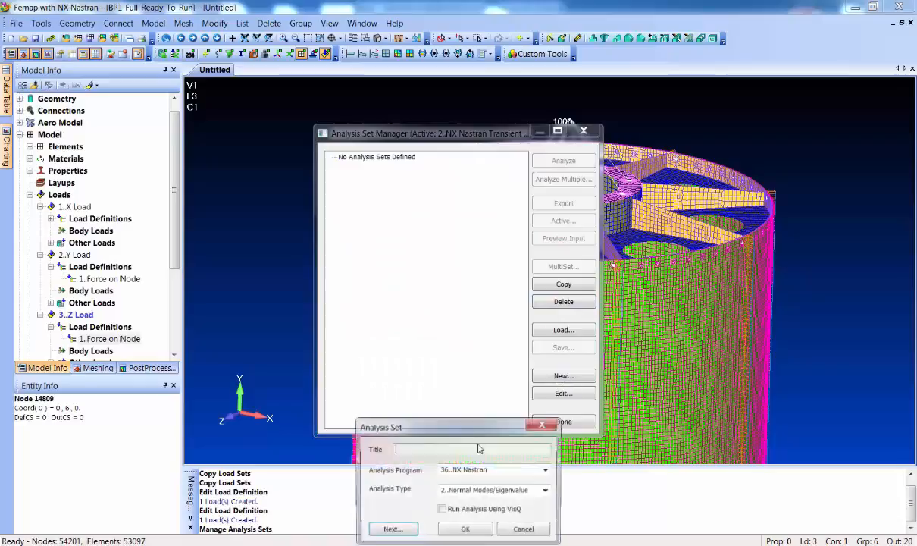
pyautogui.click(524, 489)
pyautogui.click(470, 339)
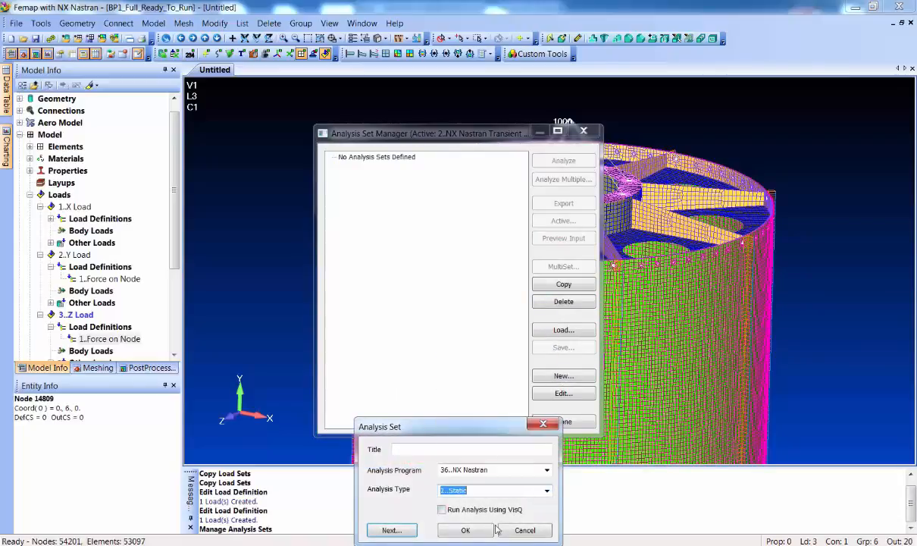
pyautogui.click(464, 530)
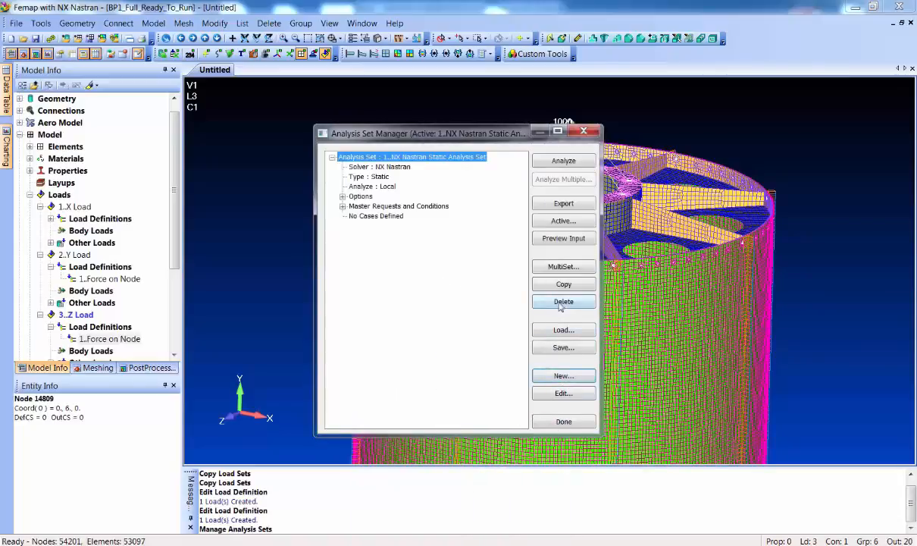
pyautogui.click(563, 267)
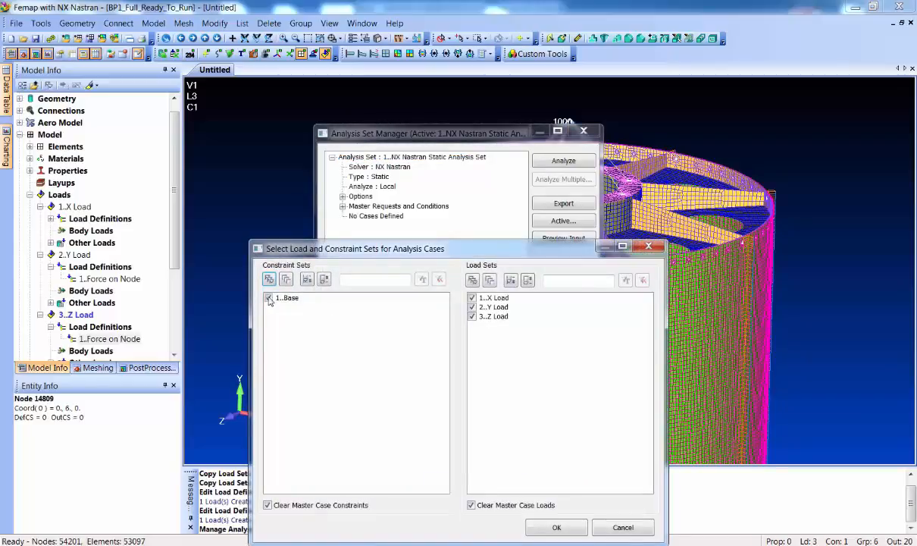
pyautogui.click(557, 527)
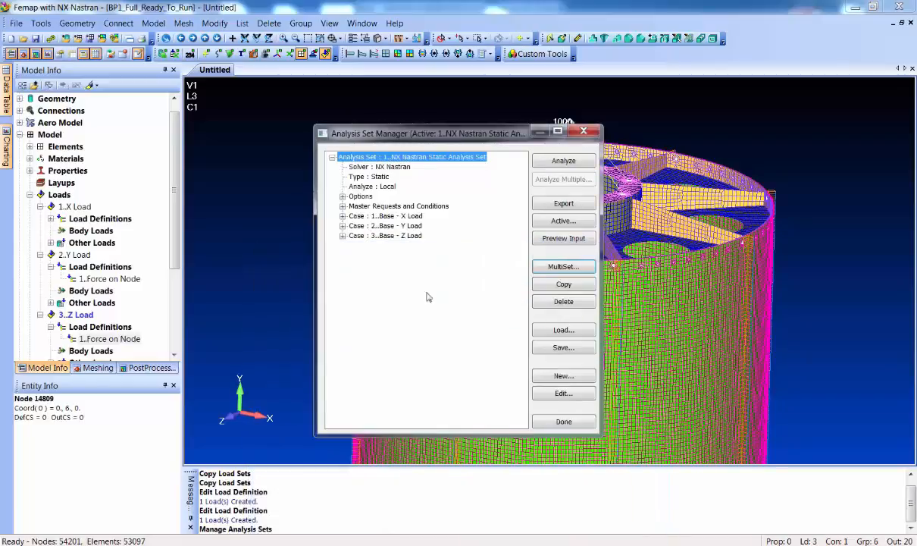
# Step: Add Force Balance for the full model to the master output requests and run the static analysis
pyautogui.click(342, 206)
pyautogui.click(353, 255)
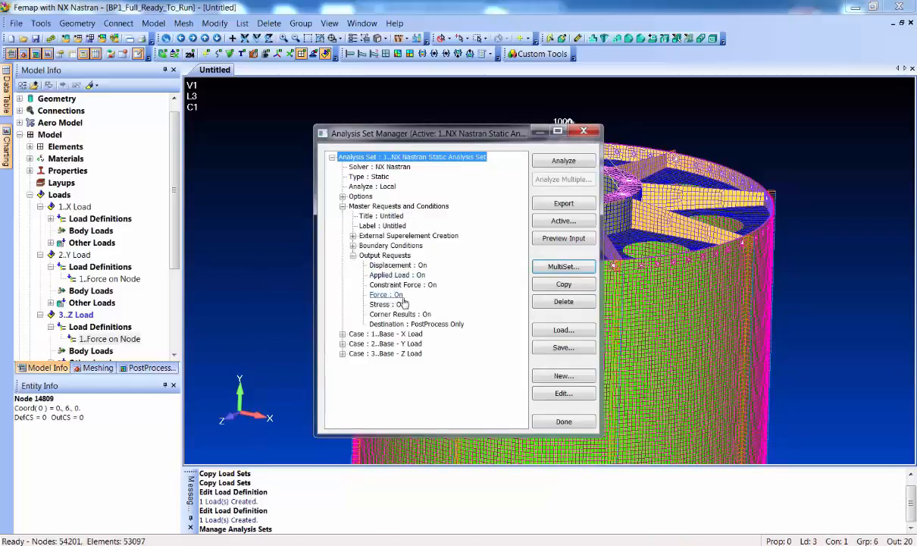
pyautogui.doubleClick(375, 294)
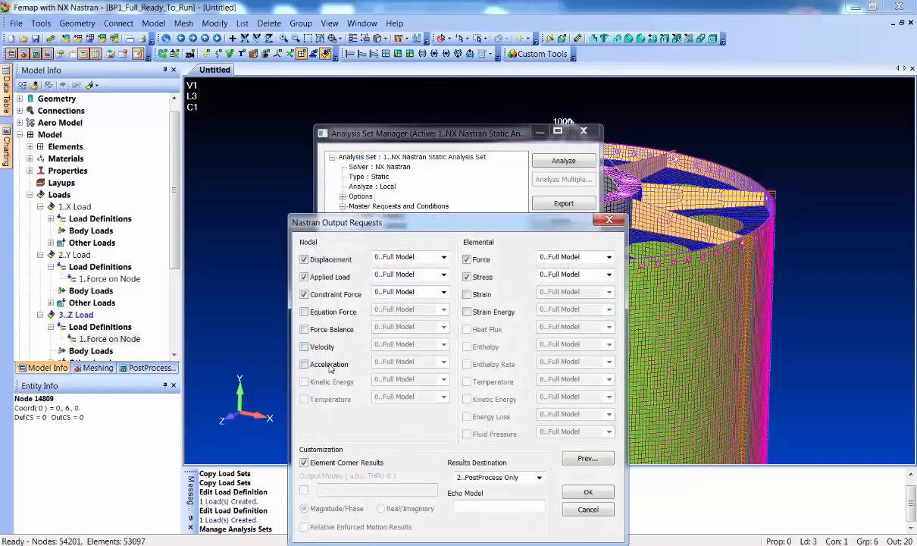
pyautogui.click(304, 329)
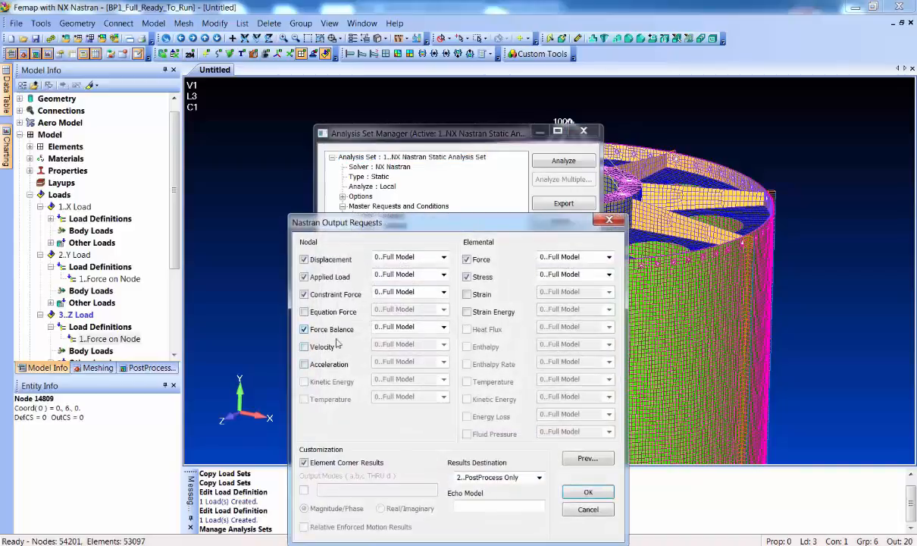
pyautogui.click(585, 491)
pyautogui.click(569, 162)
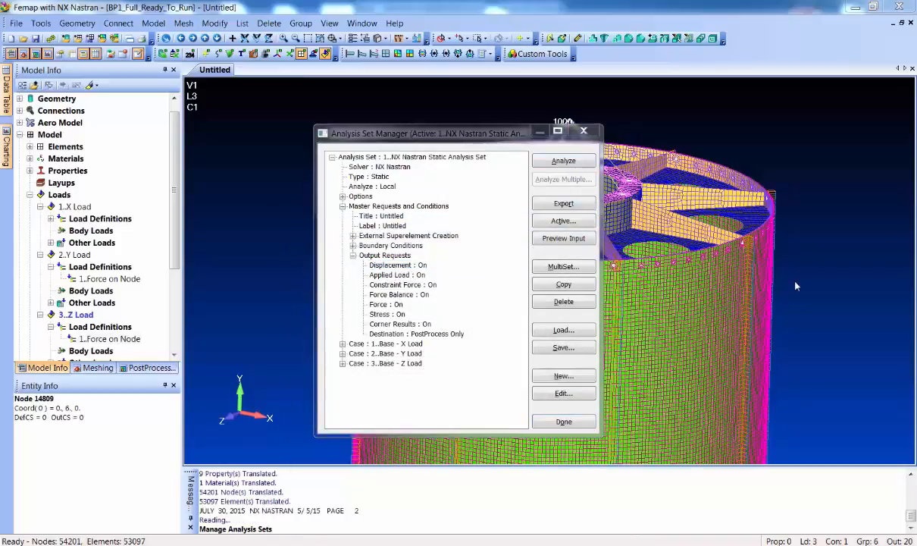
# Step: Turn on the AUTOMPC parameter in the static set's bulk data options and rerun the analysis
pyautogui.click(342, 197)
pyautogui.click(353, 216)
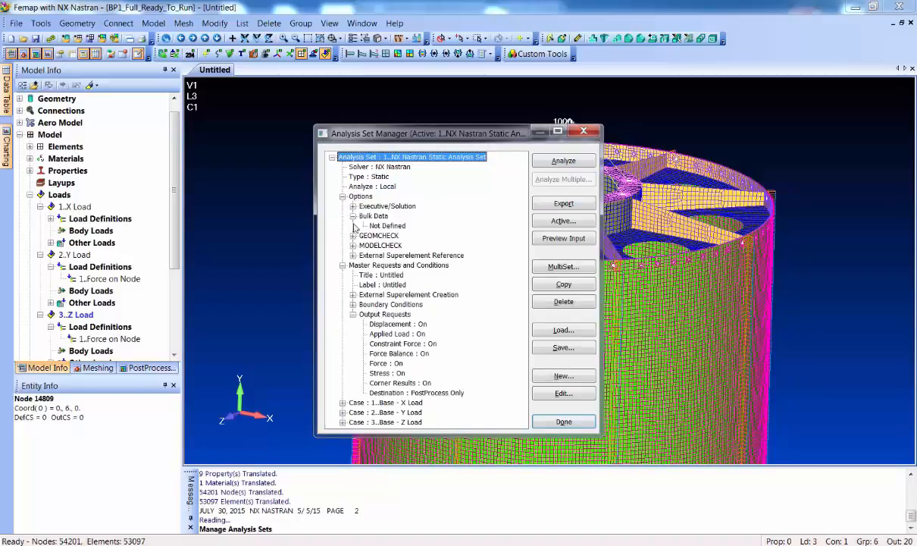
pyautogui.doubleClick(378, 227)
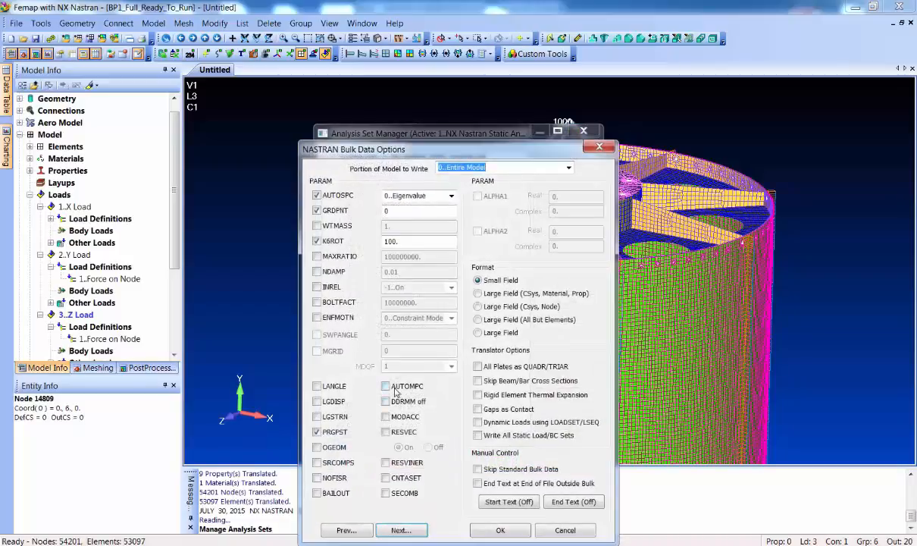
pyautogui.click(385, 386)
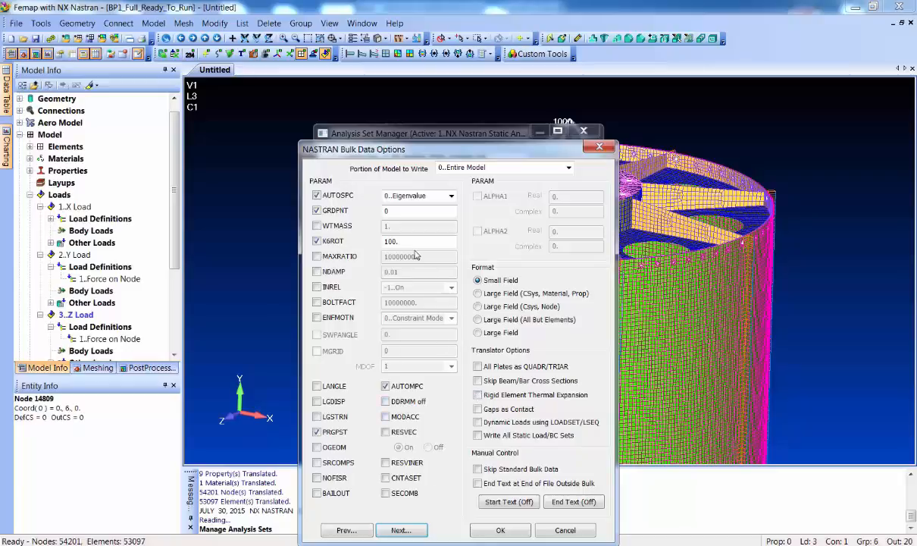
pyautogui.click(502, 530)
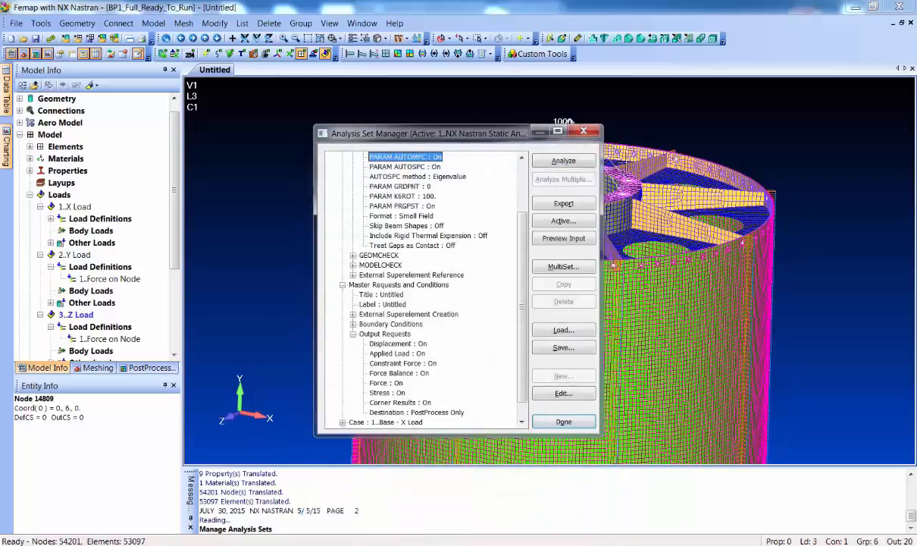
pyautogui.click(563, 162)
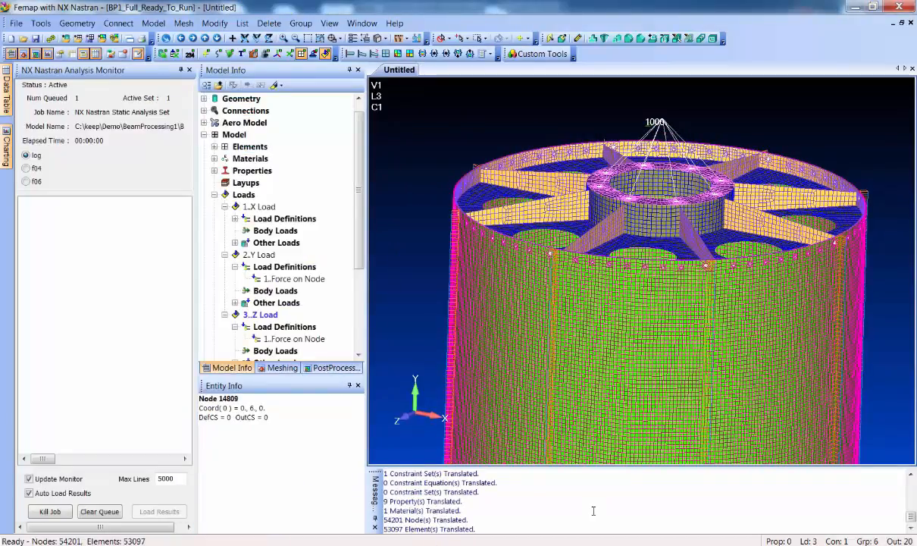
# Step: Check the running analysis through its f04 and f06 output and the sparse matrix solver progress graph
pyautogui.click(35, 169)
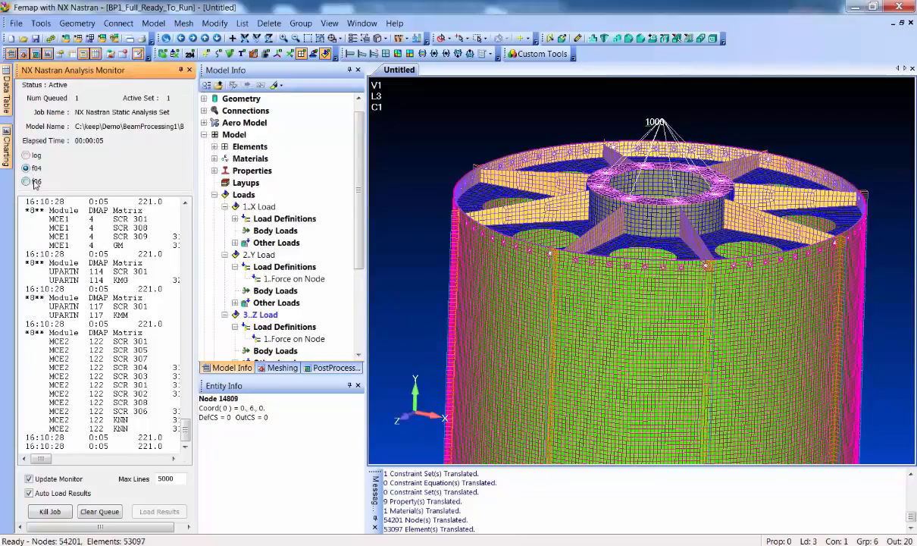
pyautogui.click(27, 181)
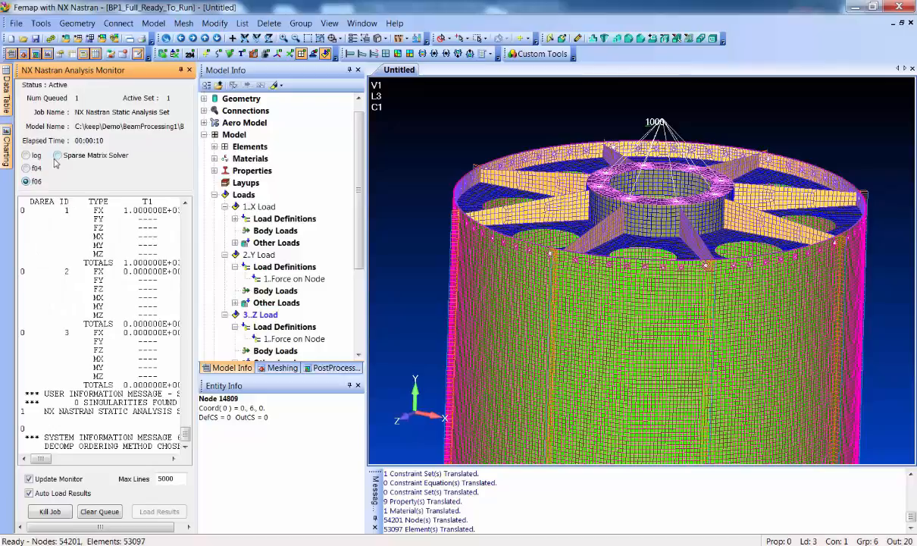
pyautogui.click(58, 156)
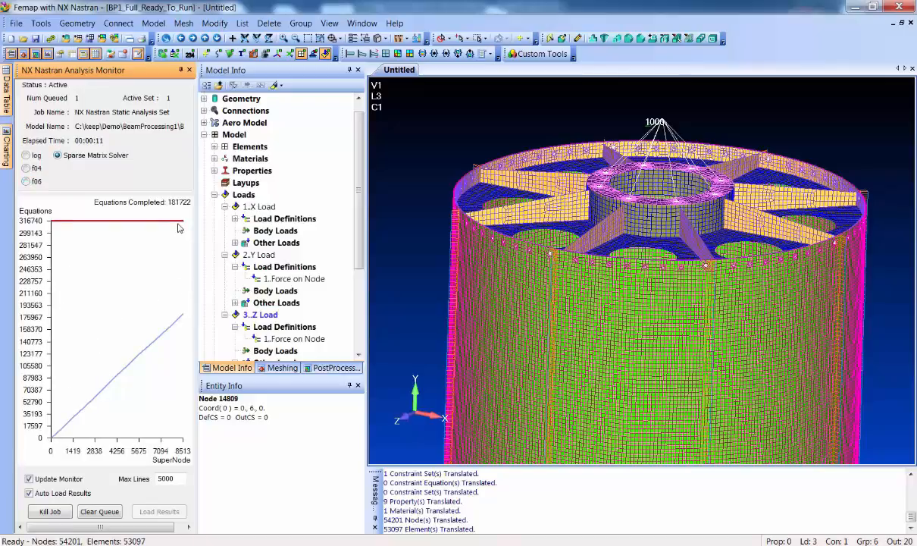